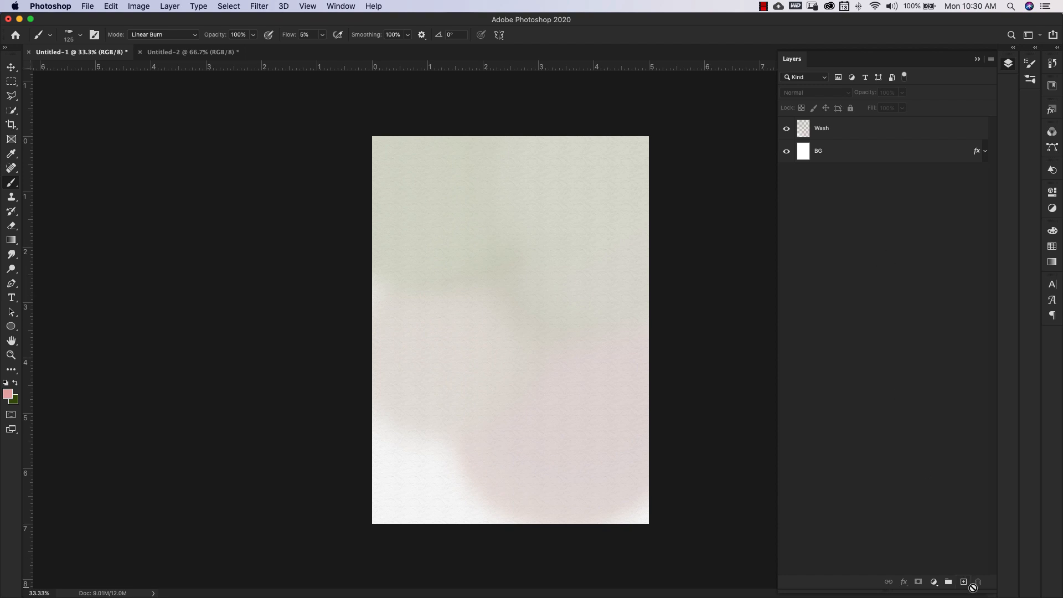
# - Add three new layers above the Wash layer
pyautogui.click(963, 582)
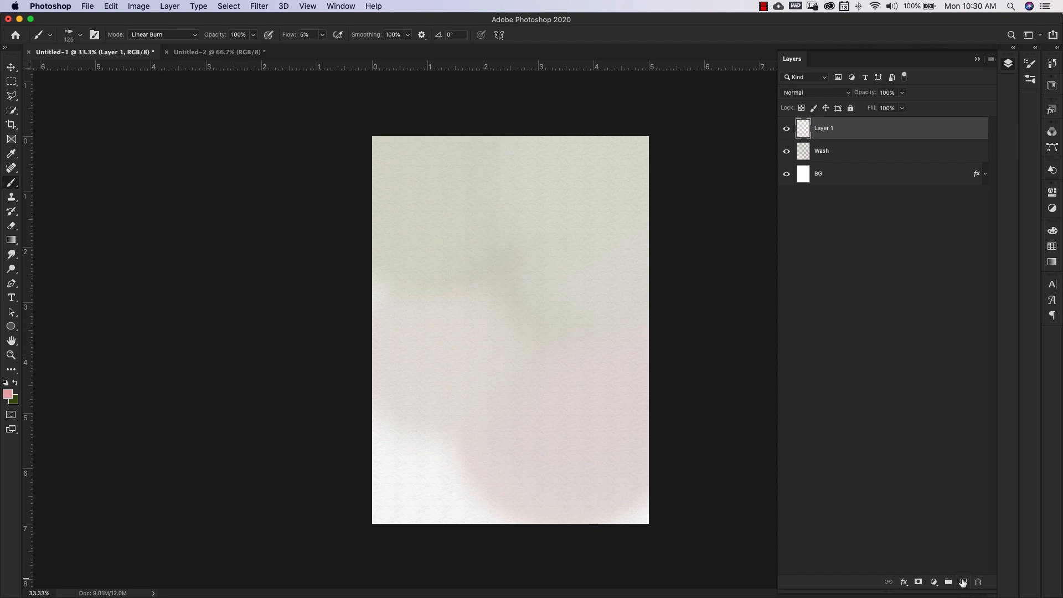
pyautogui.click(964, 582)
pyautogui.click(964, 582)
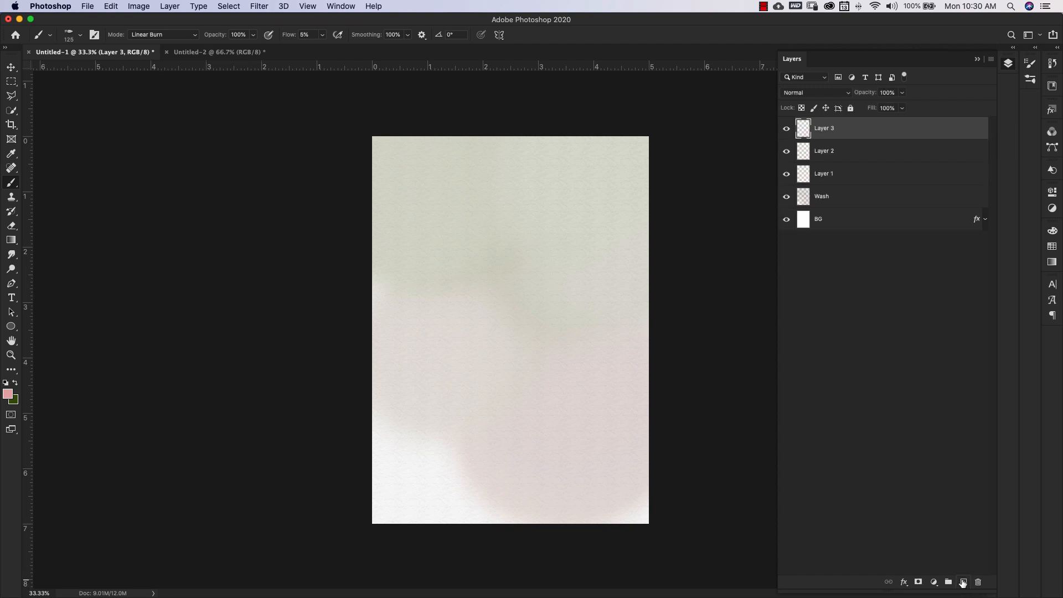
# - Rename the three new layers, from the uppermost down, as Flower 1, Flower 2 and Flower 3
pyautogui.doubleClick(824, 127)
pyautogui.write('Flowers')
pyautogui.press('BackSpace')
pyautogui.write('1')
pyautogui.press('Tab')
pyautogui.write('Flower')
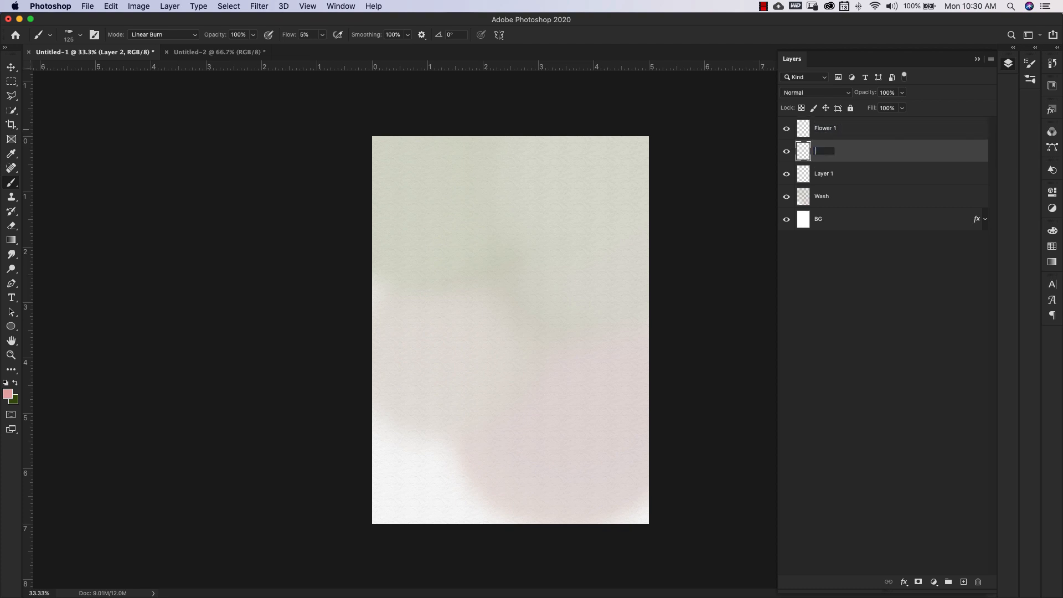
pyautogui.write(' 2')
pyautogui.press('Tab')
pyautogui.write('Flower')
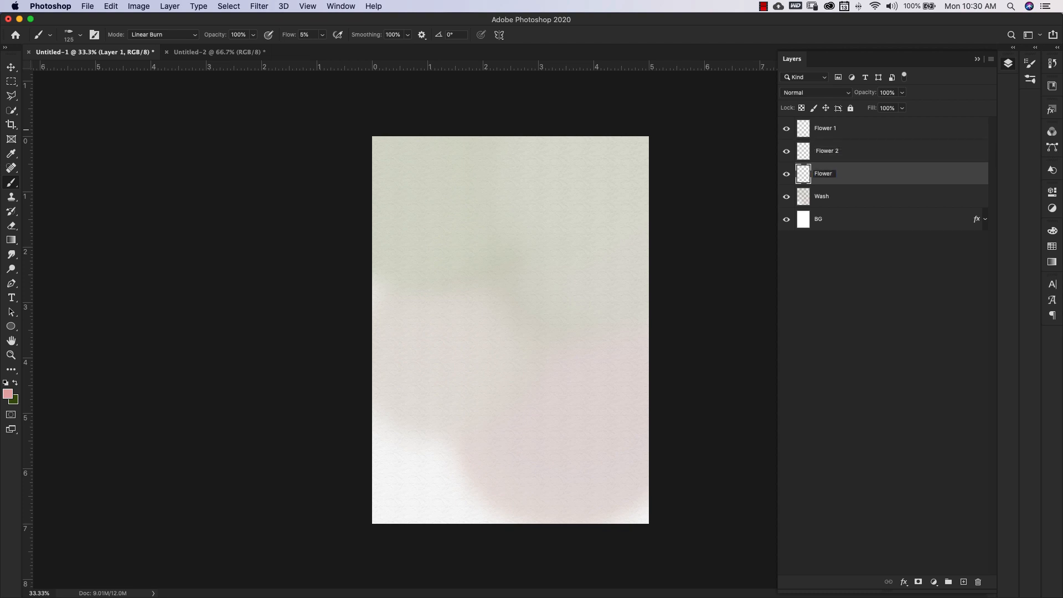
pyautogui.write('3')
pyautogui.press('BackSpace')
pyautogui.write('3')
pyautogui.press('Return')
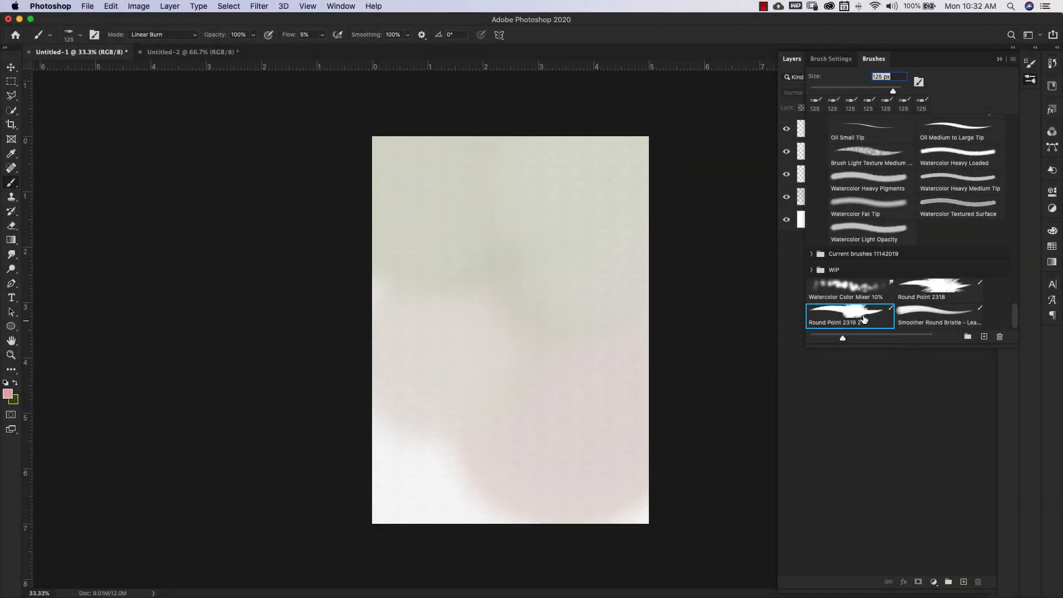
# - Try the Round Point 2318 and Hard Round Pressure Opacity brush presets
pyautogui.click(930, 289)
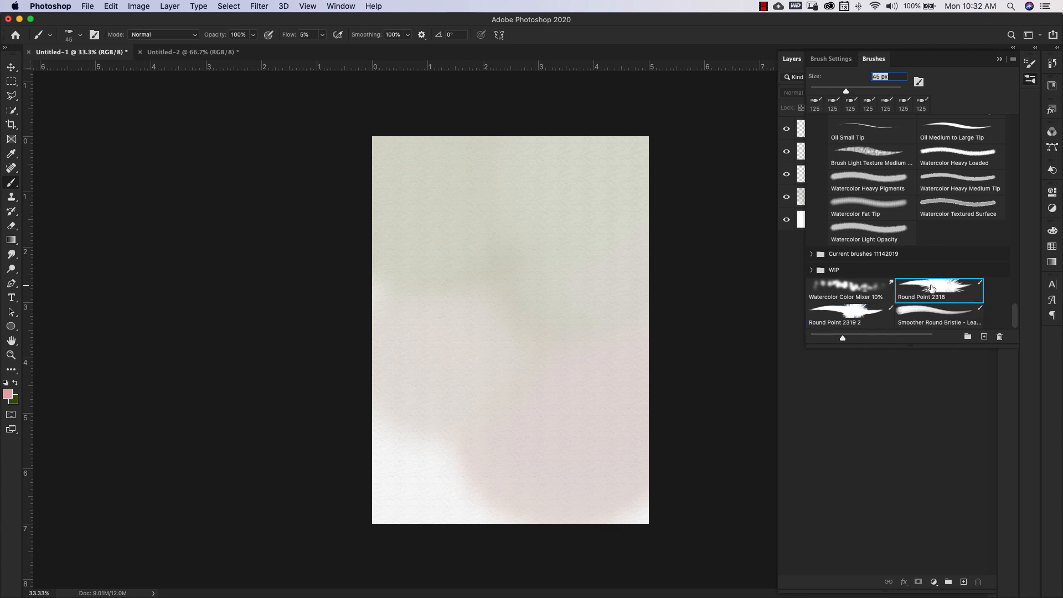
pyautogui.scroll(10, 877, 172)
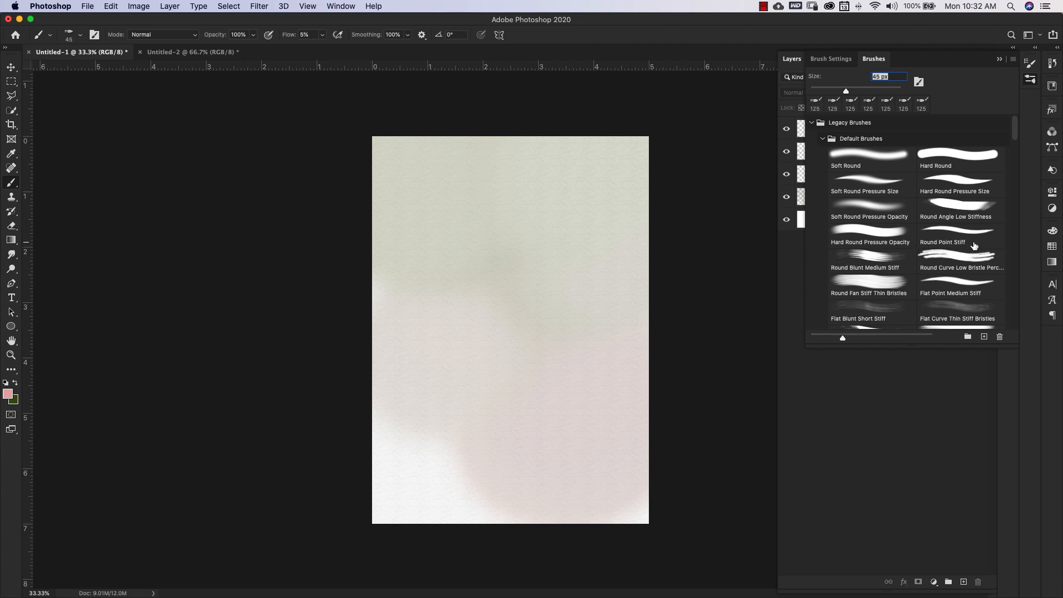
pyautogui.click(893, 249)
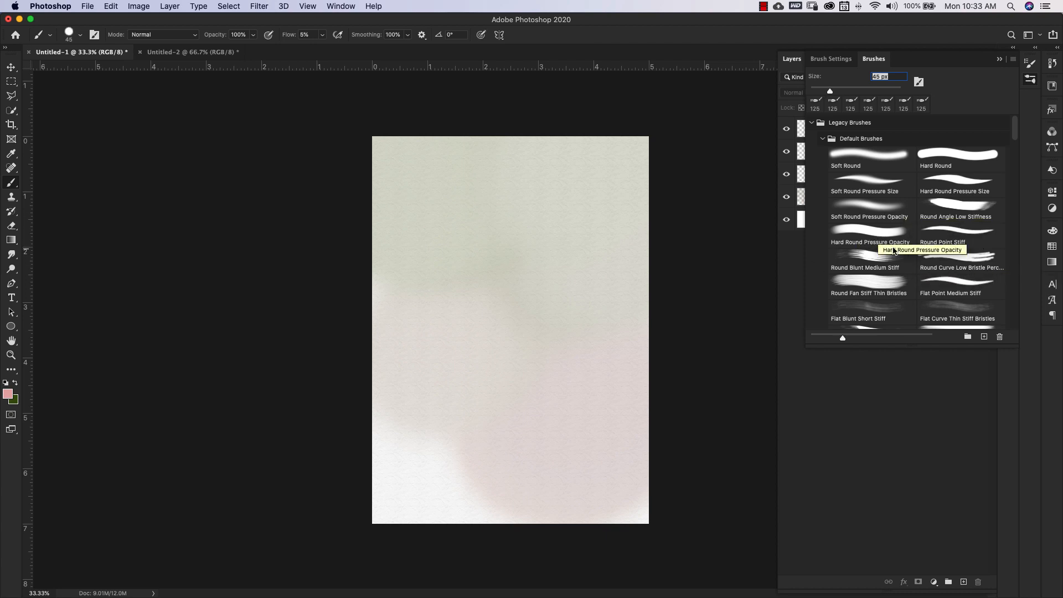
pyautogui.click(928, 248)
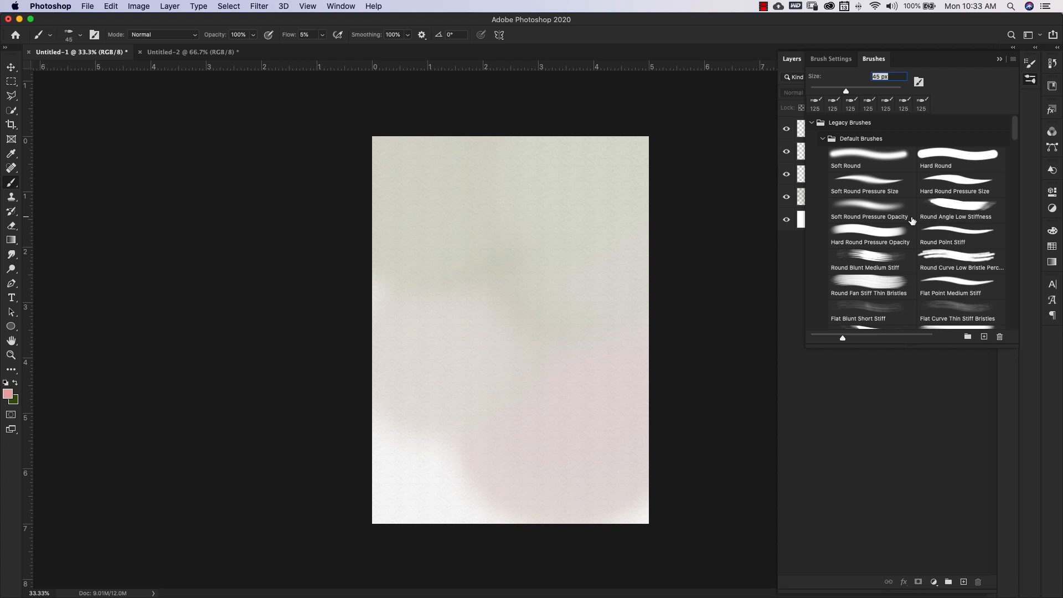
# - Select the Round Point Stiff brush and examine its tip settings and the available bristle shapes
pyautogui.click(950, 244)
pyautogui.click(1033, 63)
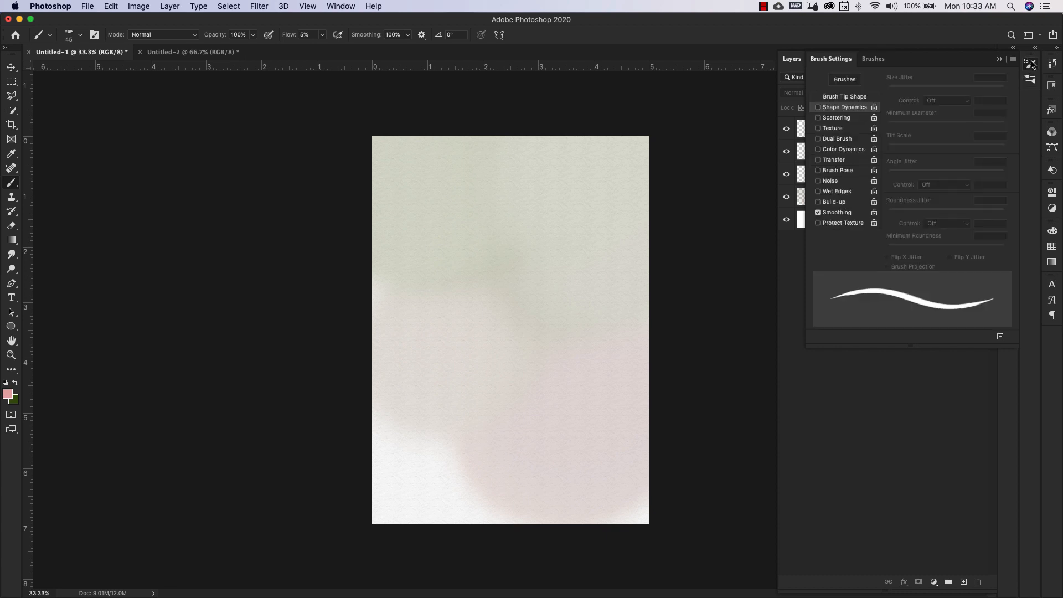
pyautogui.click(847, 98)
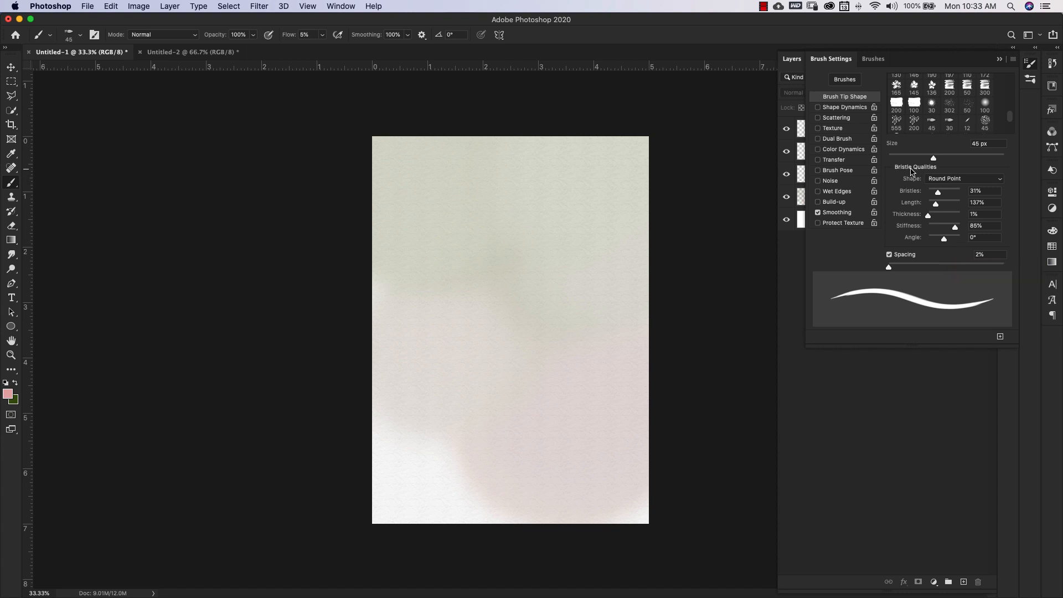
pyautogui.click(969, 178)
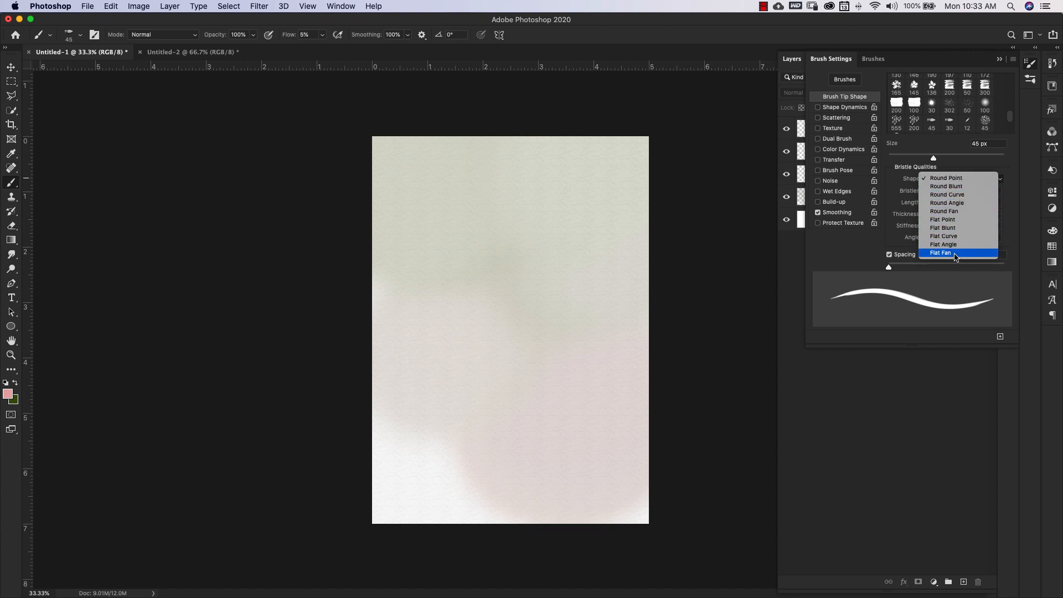
pyautogui.click(970, 179)
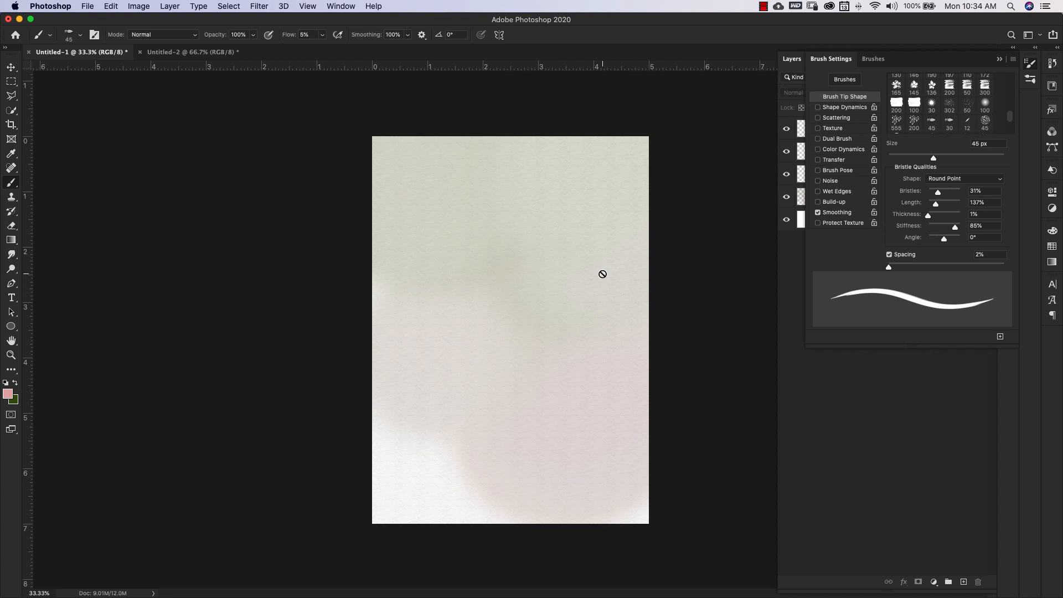
# - Paint a test stroke on the Flower 1 layer with the Round Point Stiff brush and undo it
pyautogui.press('g')
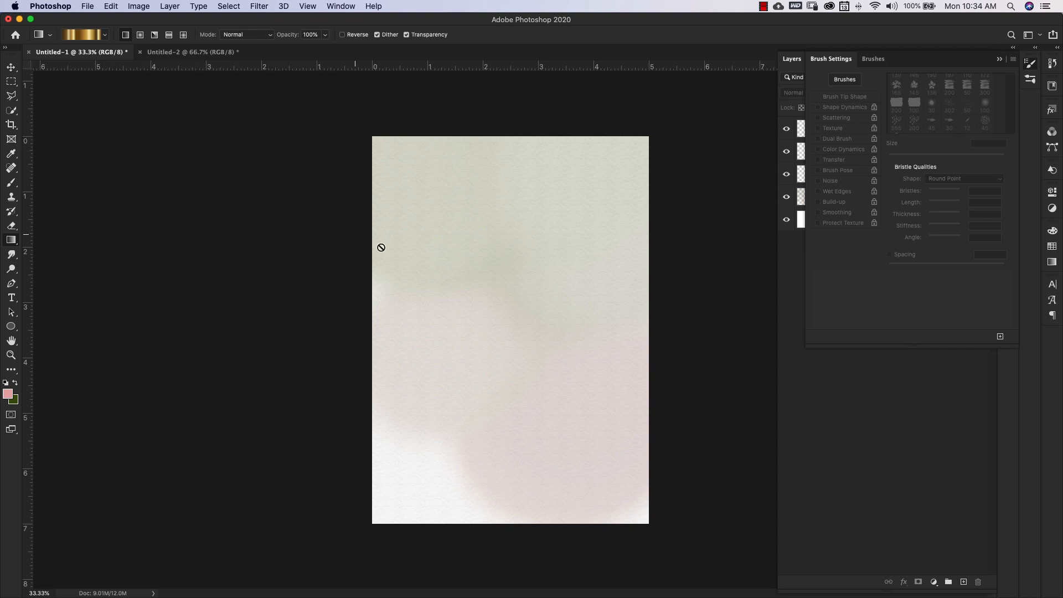
pyautogui.press('b')
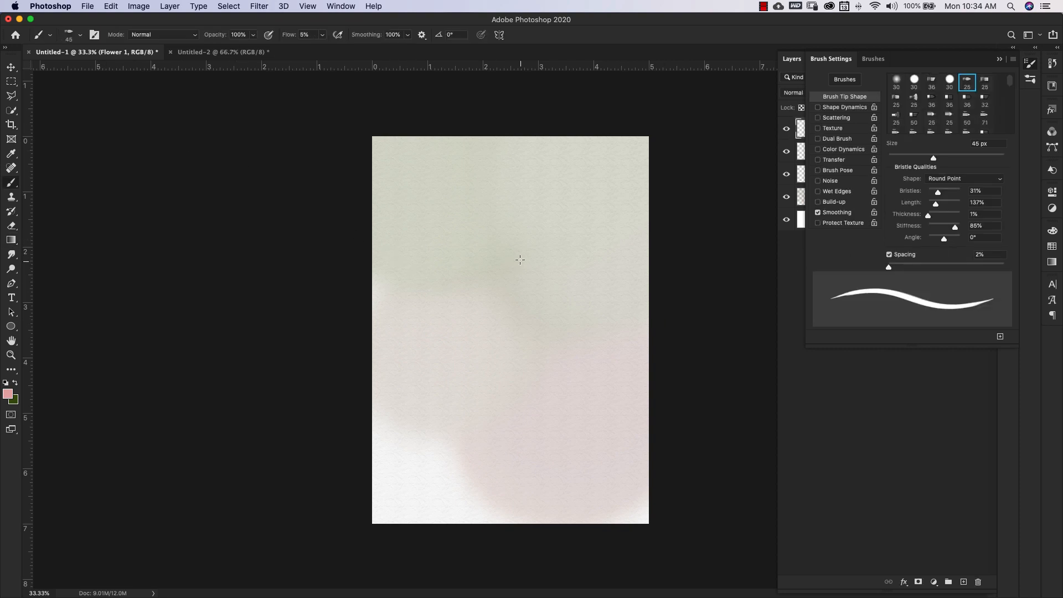
pyautogui.moveTo(520, 260); pyautogui.dragTo(489, 316)
pyautogui.press('super+z')
# - Select the Flat Angle Low Bristle Count brush and examine its bristle shape options
pyautogui.click(873, 58)
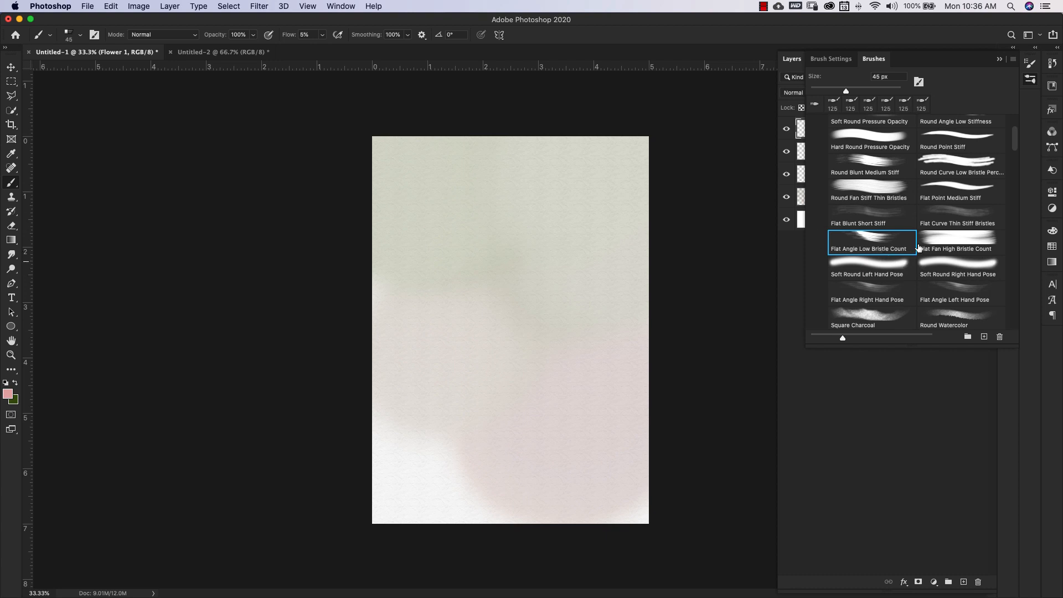
pyautogui.click(830, 59)
pyautogui.click(953, 179)
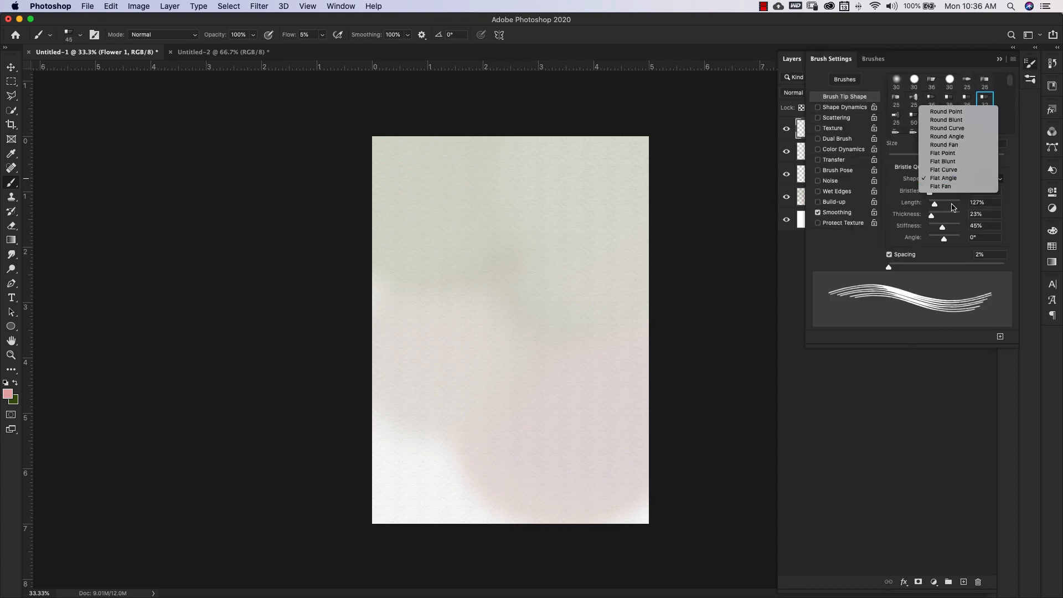
pyautogui.click(872, 242)
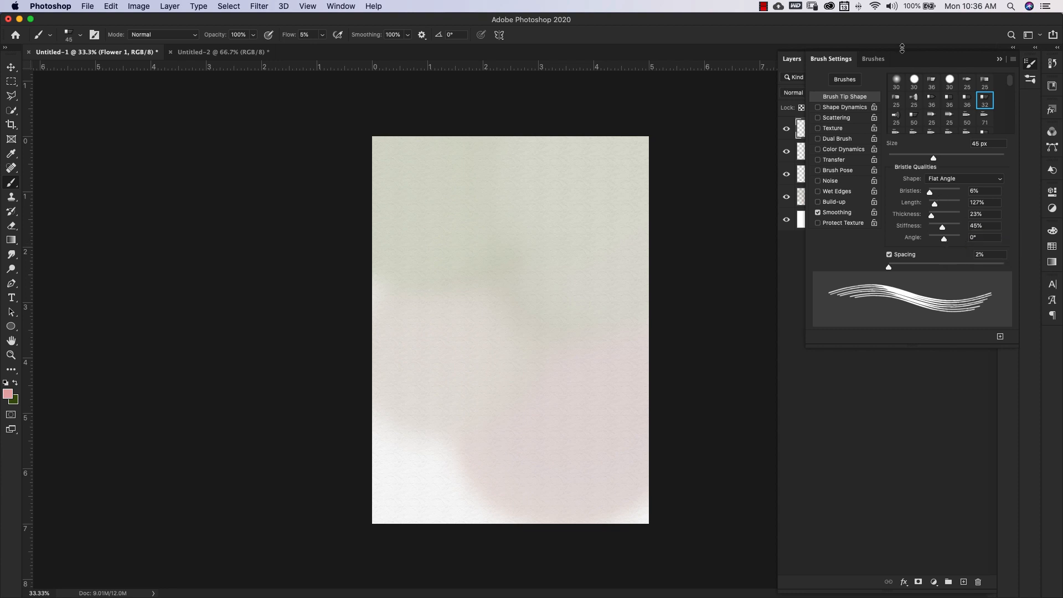
# - Select the Round Point 2318 brush preset and open its brush tip settings
pyautogui.click(874, 59)
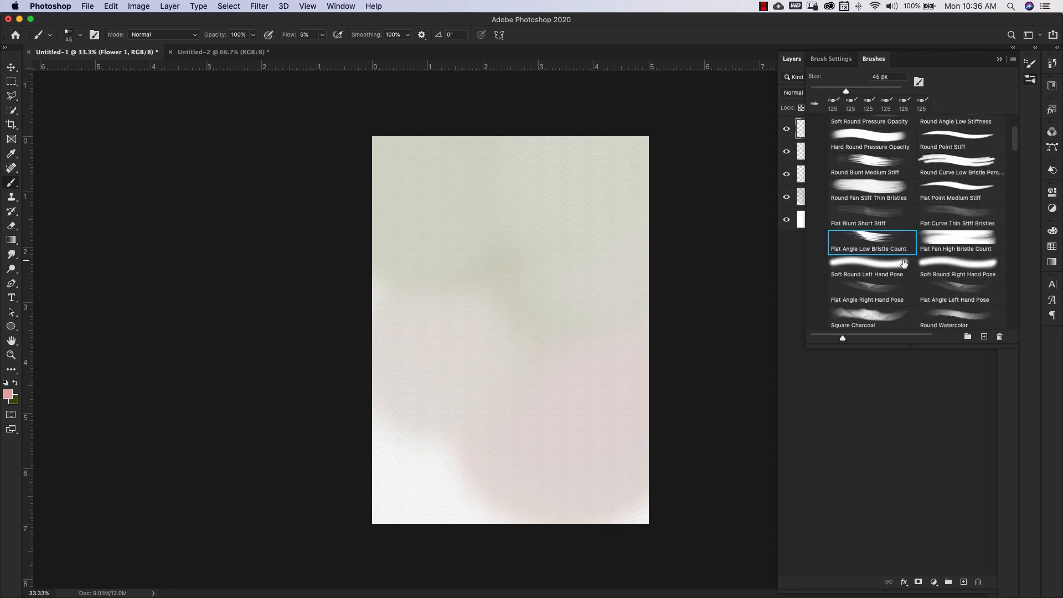
pyautogui.scroll(10, 904, 260)
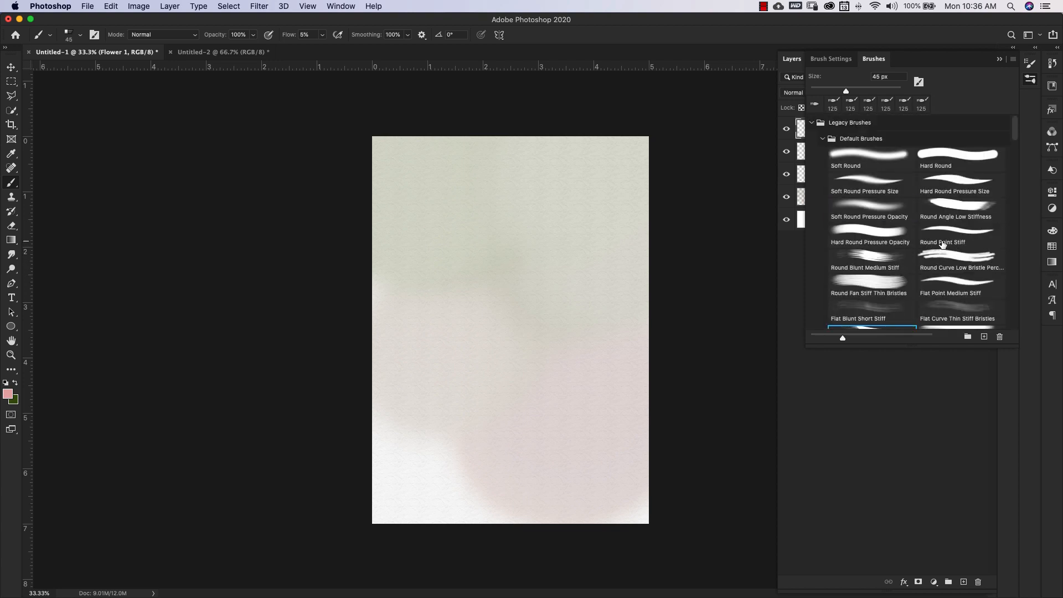
pyautogui.scroll(-10, 935, 269)
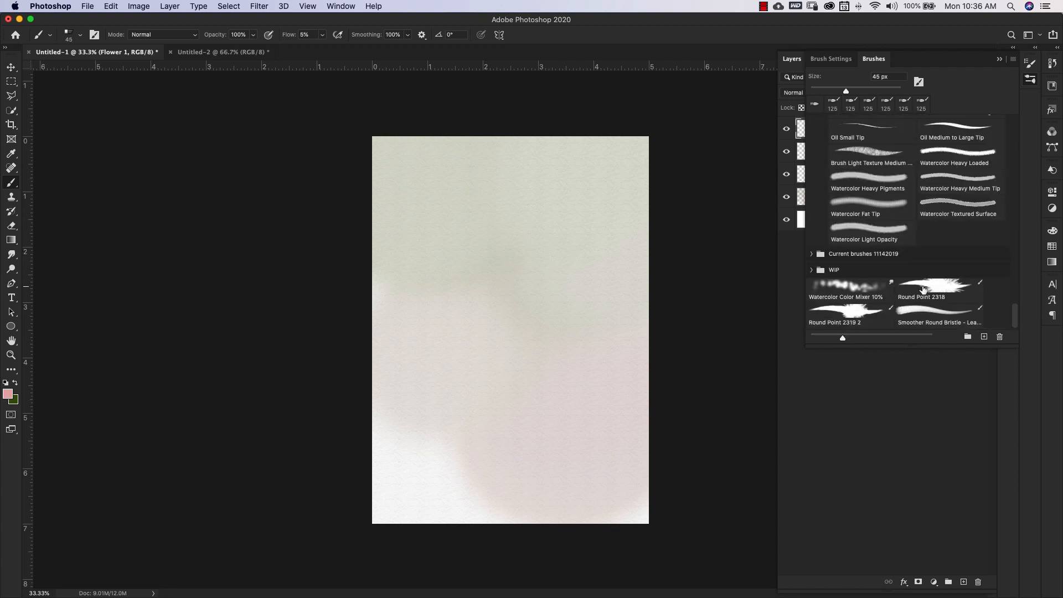
pyautogui.click(923, 289)
pyautogui.click(835, 59)
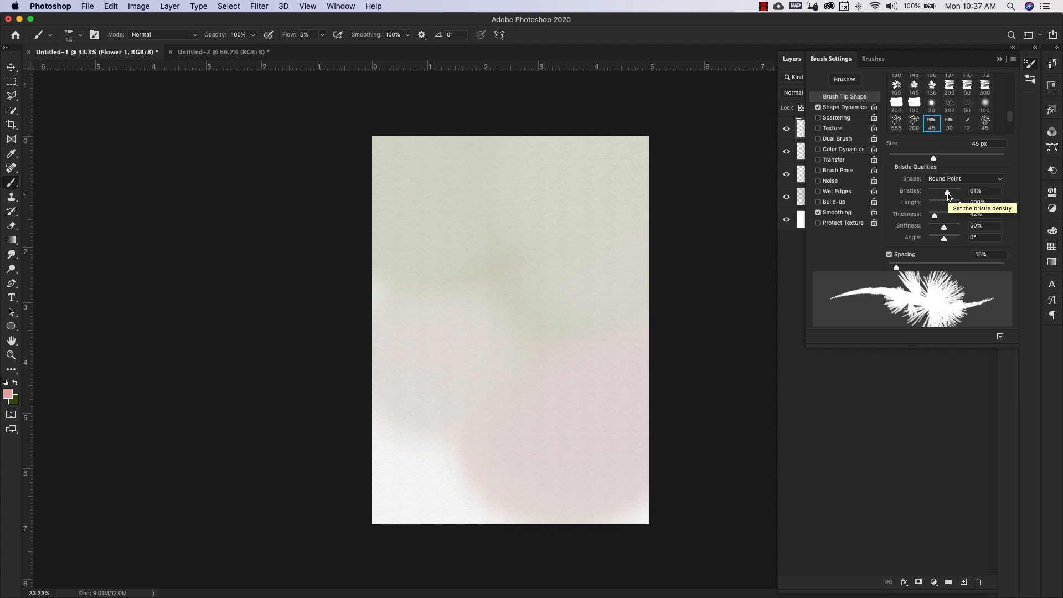
# - Set the brush's bristles to 62%, try a stiffness of 100%, and set the stiffness to 49%
pyautogui.moveTo(948, 192)
pyautogui.mouseDown()
pyautogui.moveTo(930, 194)
pyautogui.moveTo(950, 197)
pyautogui.mouseUp()
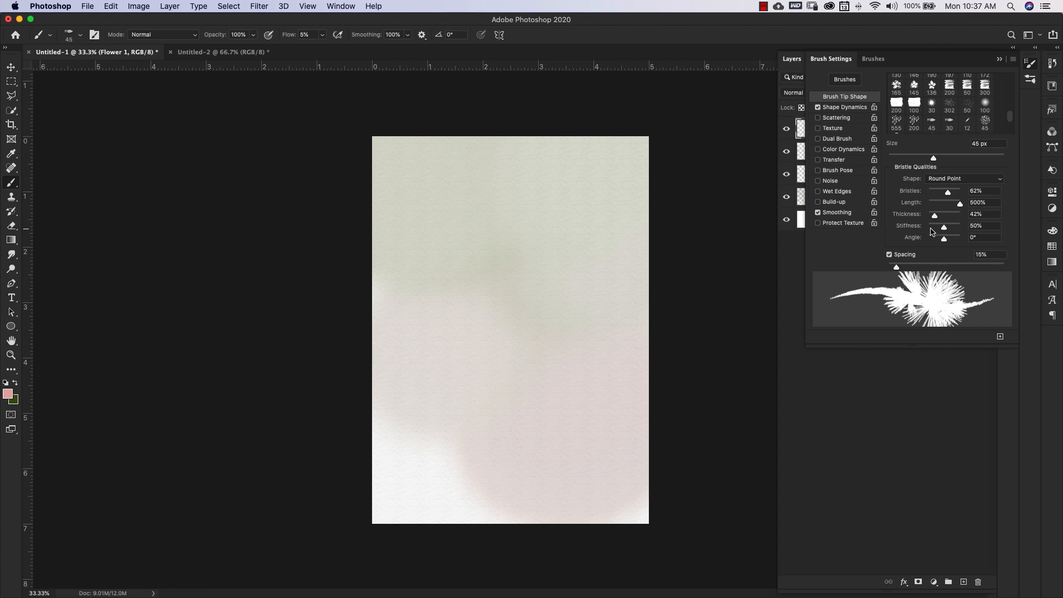
pyautogui.moveTo(940, 229); pyautogui.dragTo(961, 228)
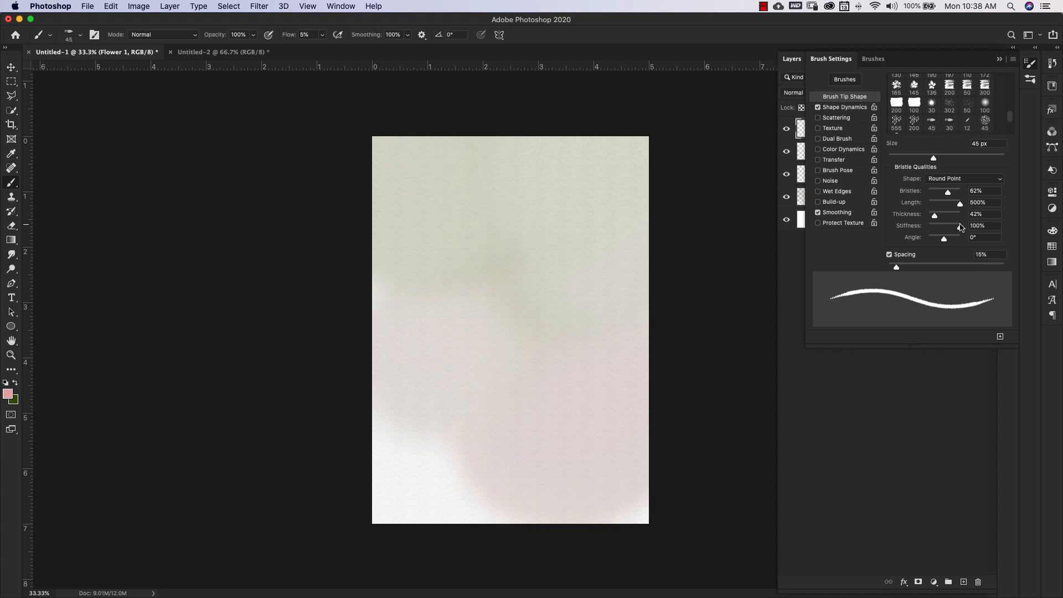
pyautogui.moveTo(960, 227); pyautogui.dragTo(944, 229)
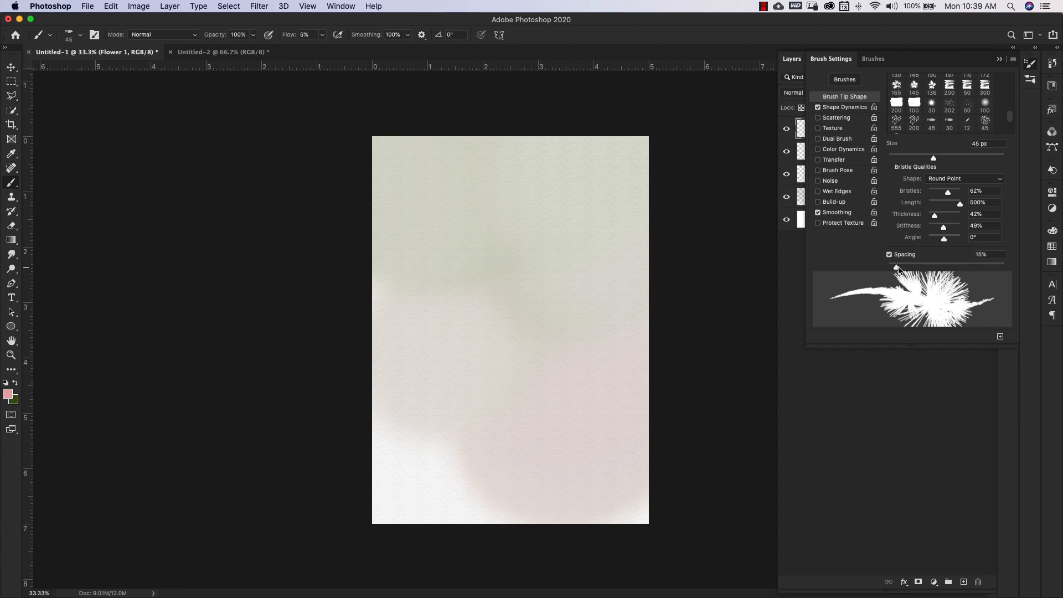
# - Try a brush spacing of 1%, set it back to 15%, and set the brush size to 100 px
pyautogui.moveTo(897, 269); pyautogui.dragTo(882, 269)
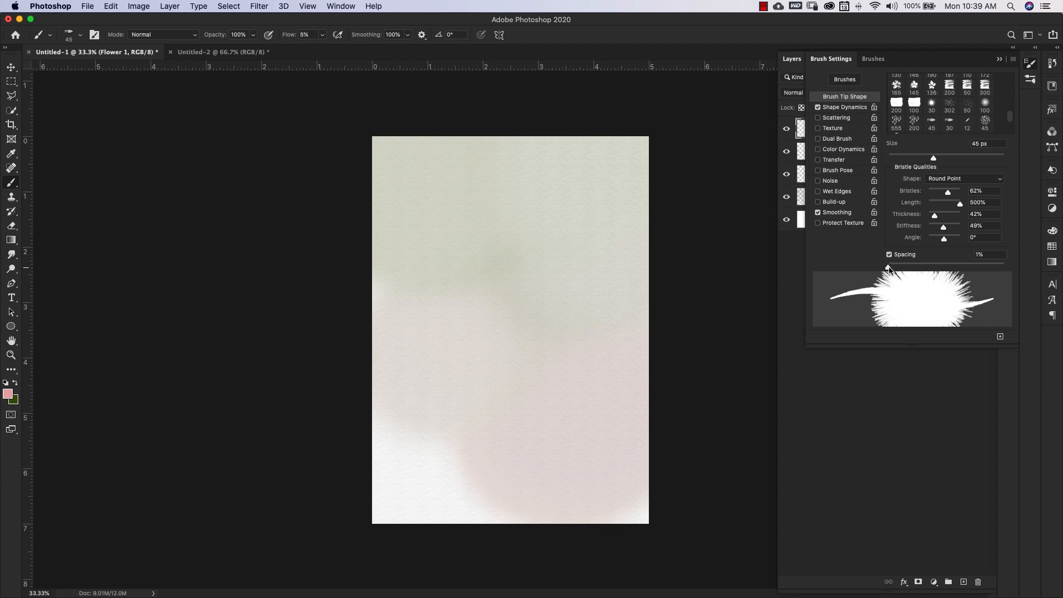
pyautogui.moveTo(889, 268); pyautogui.dragTo(897, 270)
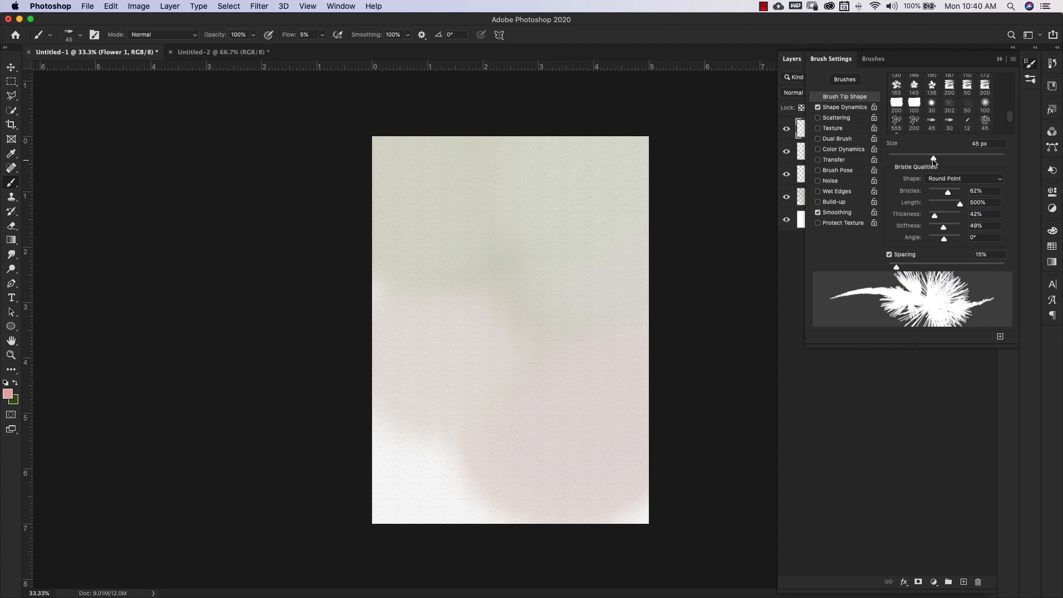
pyautogui.moveTo(934, 158); pyautogui.dragTo(991, 158)
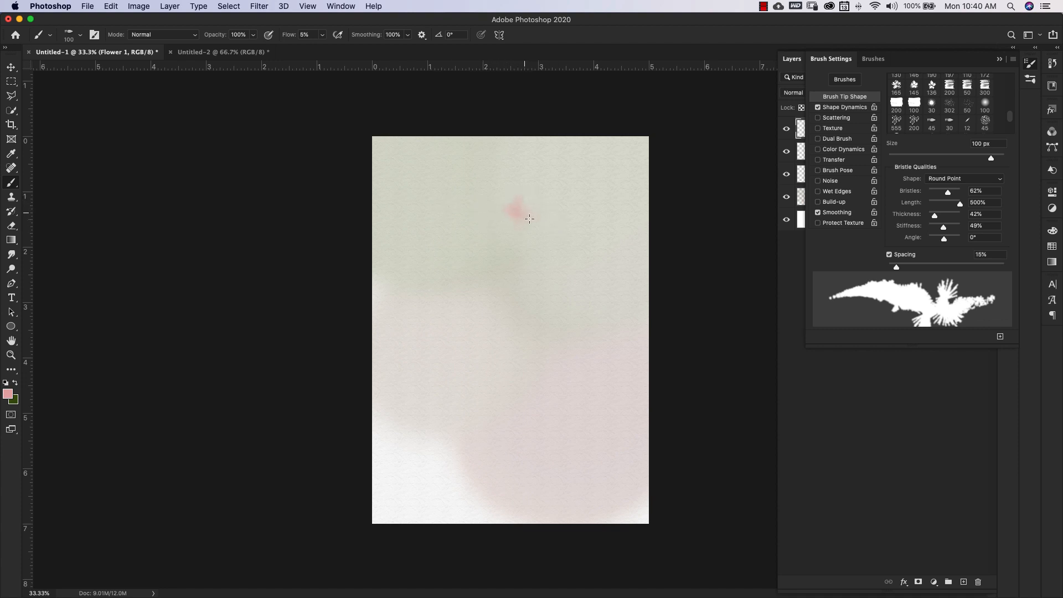
# - Paint test strokes on the Flower 1 layer with the Round Point 2318 brush and undo them
pyautogui.moveTo(529, 218); pyautogui.dragTo(525, 214)
pyautogui.moveTo(512, 322); pyautogui.dragTo(539, 320)
pyautogui.press('super+z')
pyautogui.press('super+z')
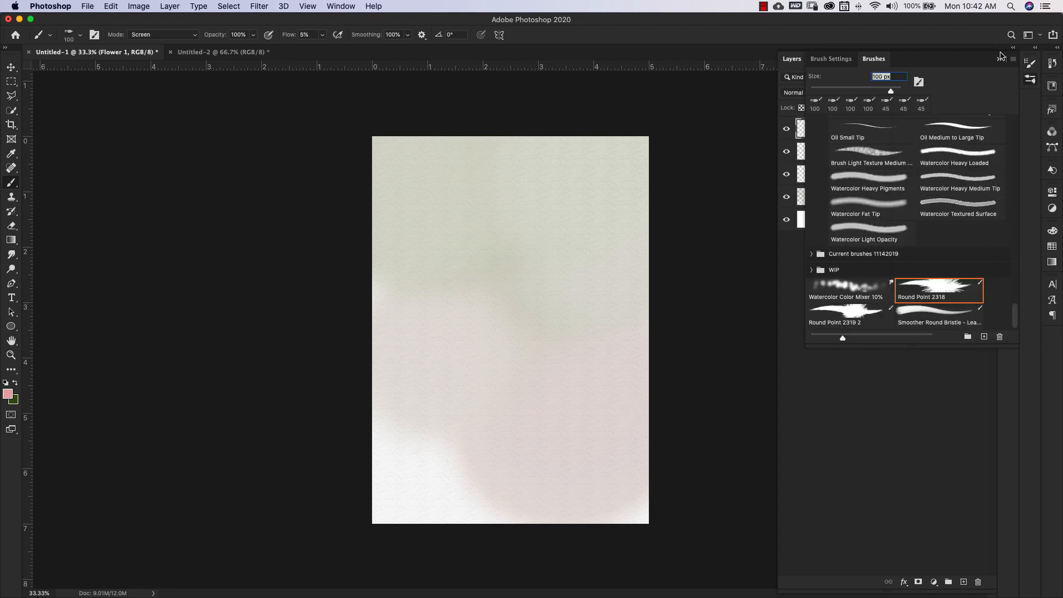
# - Switch to the Round Point Stiff brush, paint test strokes across the middle of the page, and undo them
pyautogui.click(944, 296)
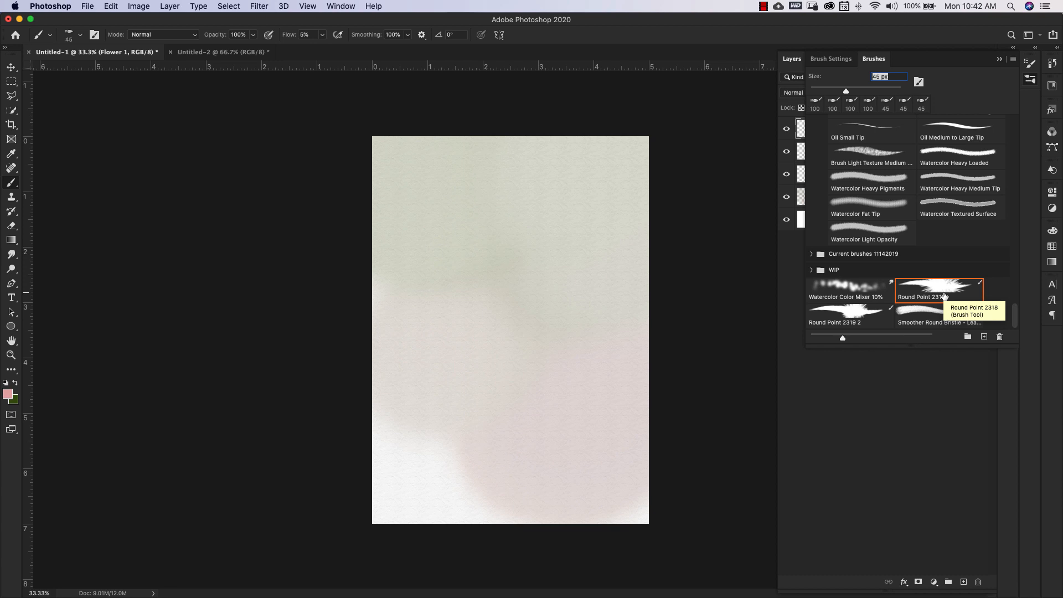
pyautogui.scroll(10, 945, 297)
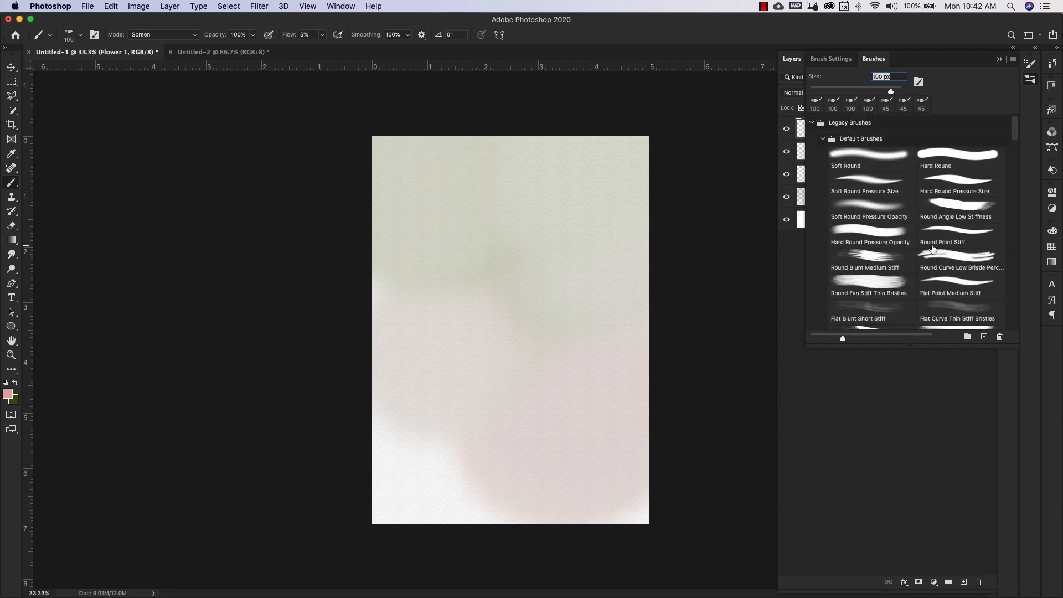
pyautogui.click(970, 236)
pyautogui.moveTo(453, 256)
pyautogui.mouseDown()
pyautogui.moveTo(502, 268)
pyautogui.moveTo(511, 284)
pyautogui.moveTo(494, 381)
pyautogui.moveTo(513, 384)
pyautogui.moveTo(562, 340)
pyautogui.moveTo(563, 318)
pyautogui.mouseUp()
pyautogui.press('super+z')
pyautogui.press('super+z')
pyautogui.press('super+z')
pyautogui.press('super+z')
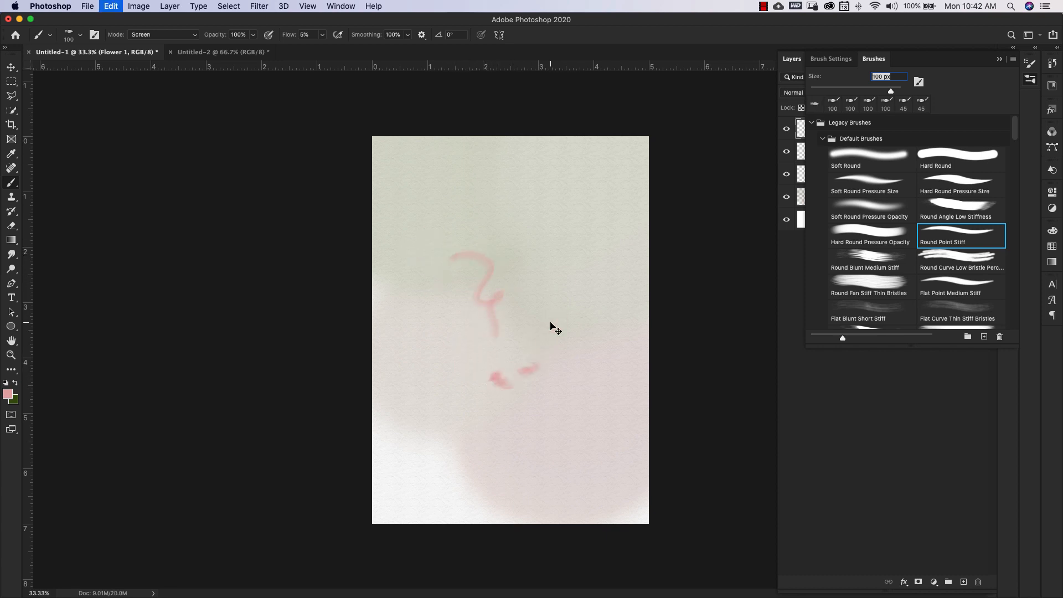
# - Paint a pink flower of radiating petals in the page's upper middle on Flower 1 with the Round Point 2318 brush in Normal mode
pyautogui.scroll(-15, 964, 277)
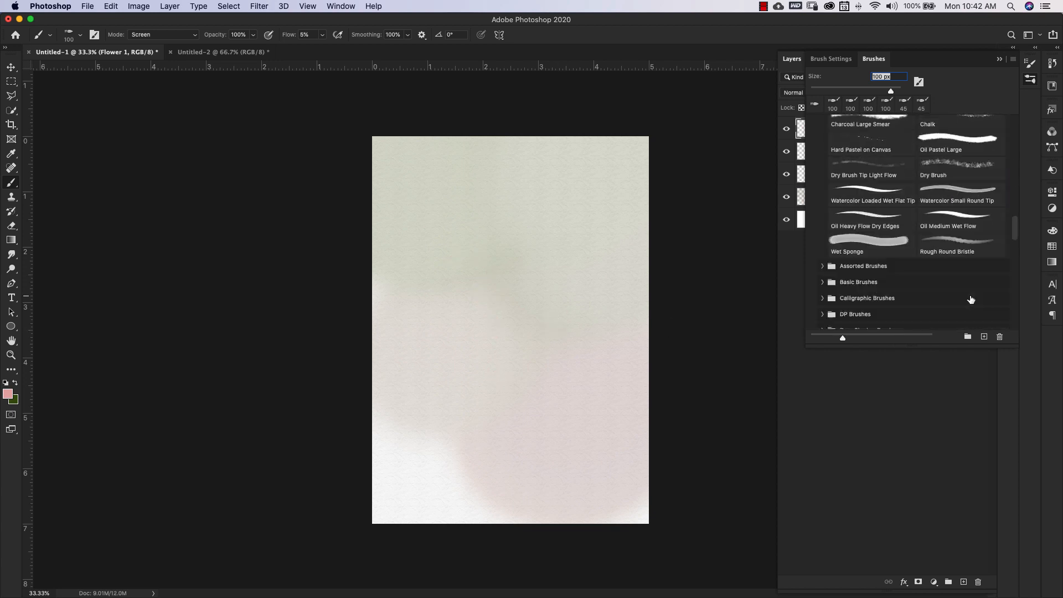
pyautogui.click(940, 288)
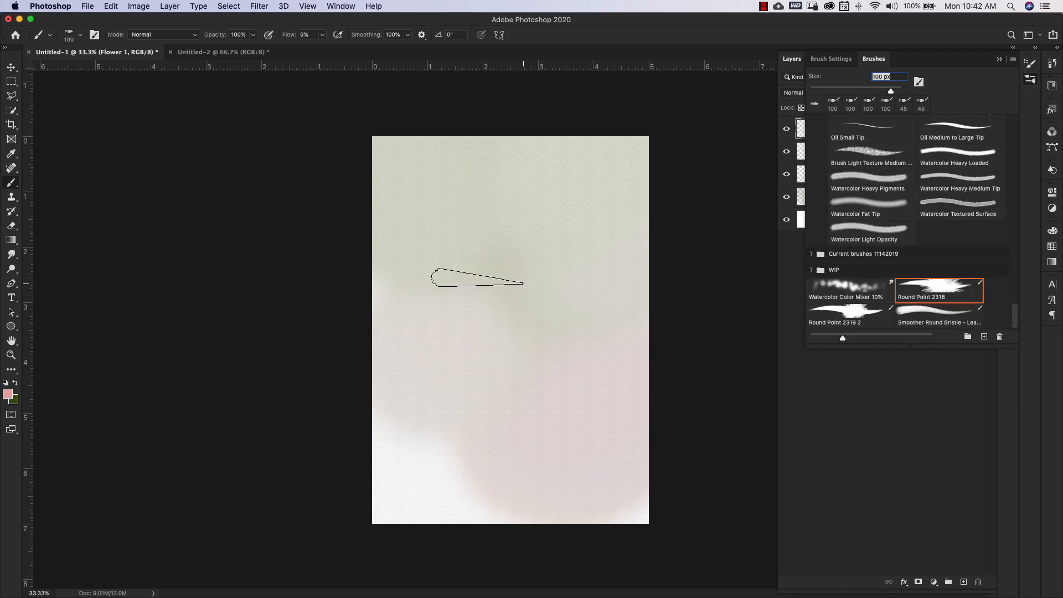
pyautogui.click(7, 394)
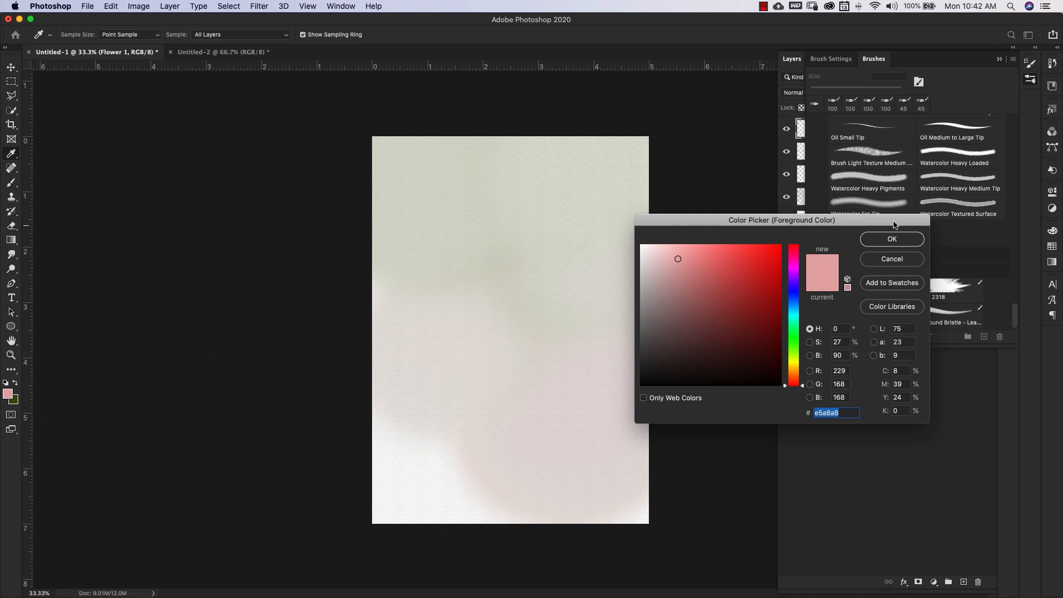
pyautogui.click(890, 239)
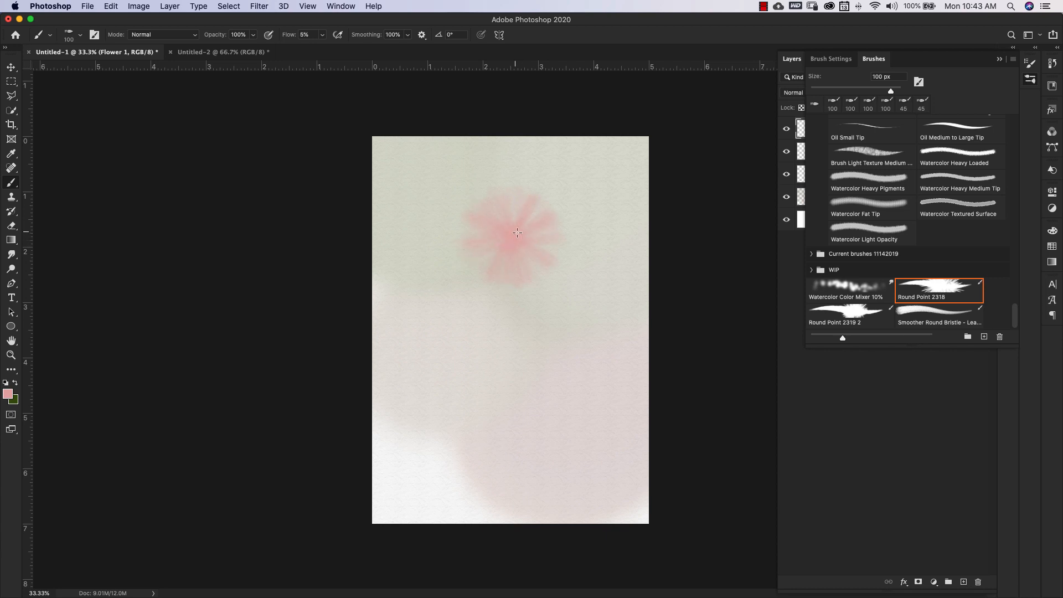
pyautogui.click(517, 234)
pyautogui.click(999, 59)
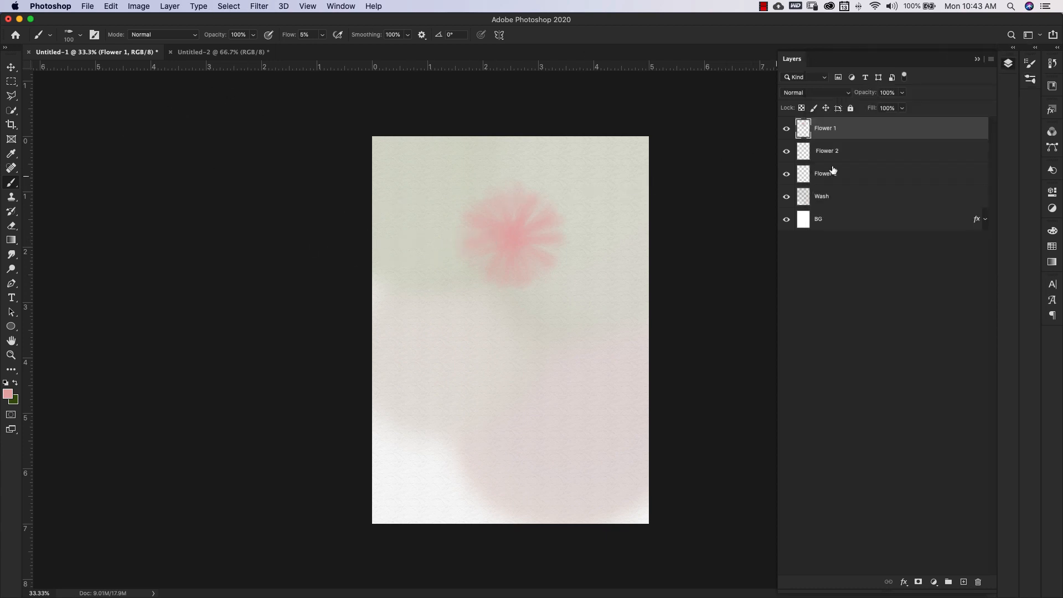
# - Set the brush mode to Linear Burn and darken the flower on the Flower 1 layer with strokes radiating from its centre
pyautogui.click(161, 34)
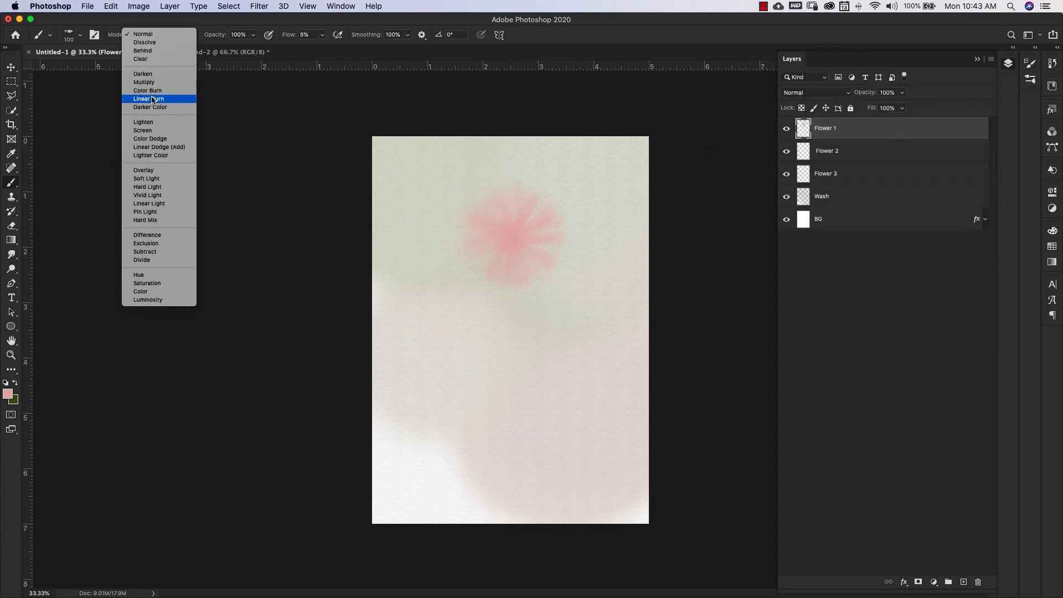
pyautogui.click(147, 90)
pyautogui.click(166, 35)
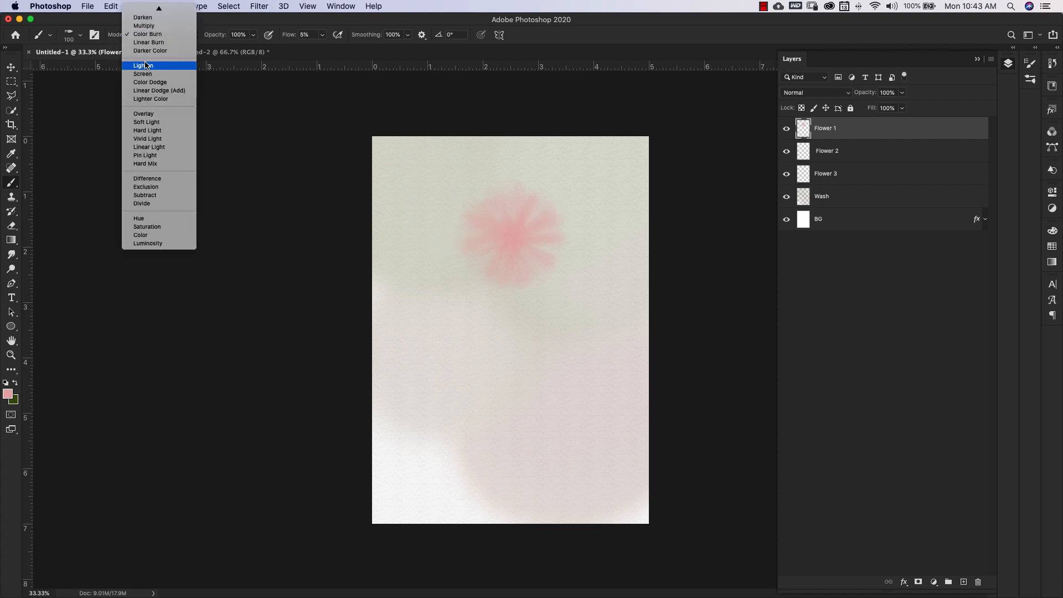
pyautogui.click(160, 43)
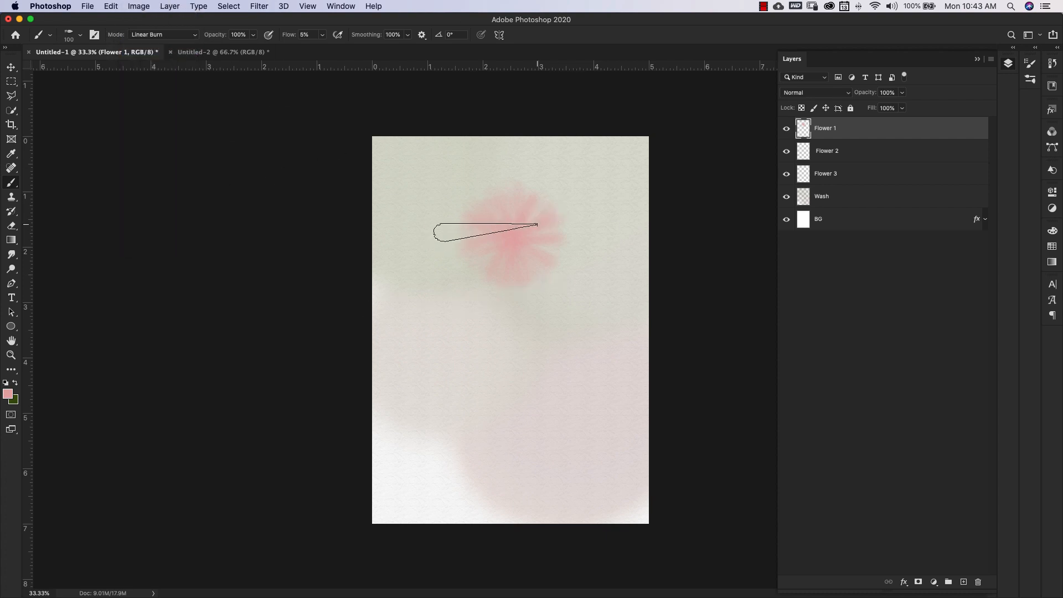
pyautogui.click(512, 239)
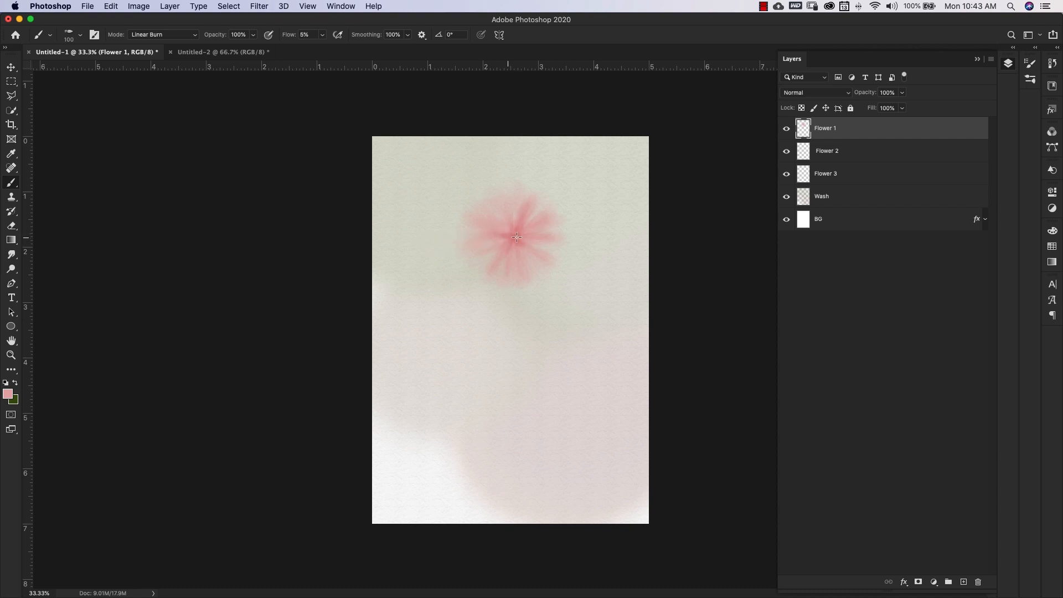
pyautogui.click(511, 238)
pyautogui.click(513, 237)
pyautogui.moveTo(514, 237); pyautogui.dragTo(507, 237)
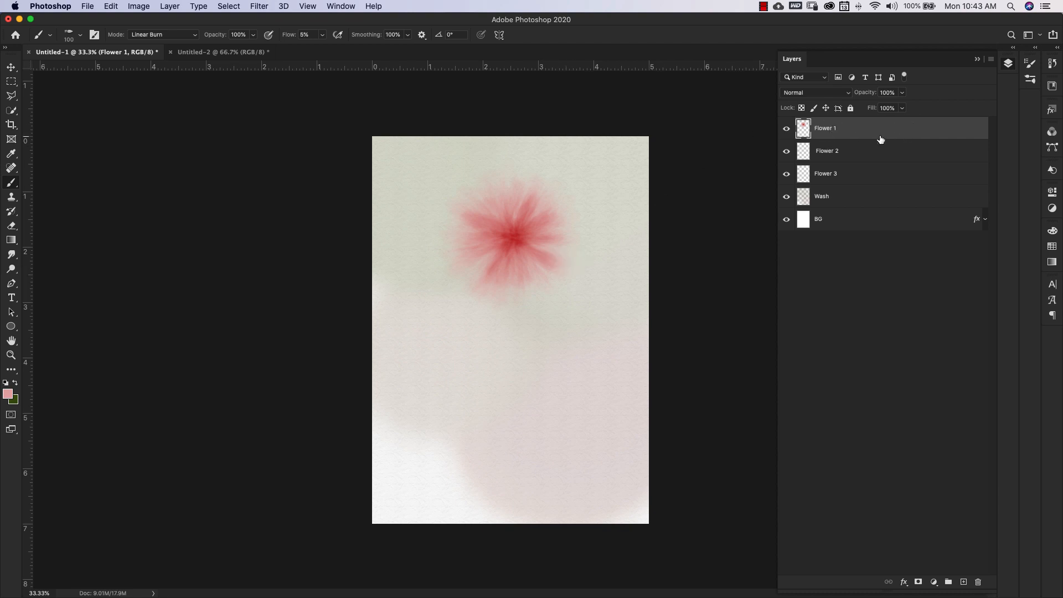
# - Hide the Flower 1 layer and paint a radiating Linear Burn flower in the middle of the page on the Flower 2 layer
pyautogui.click(786, 129)
pyautogui.click(884, 152)
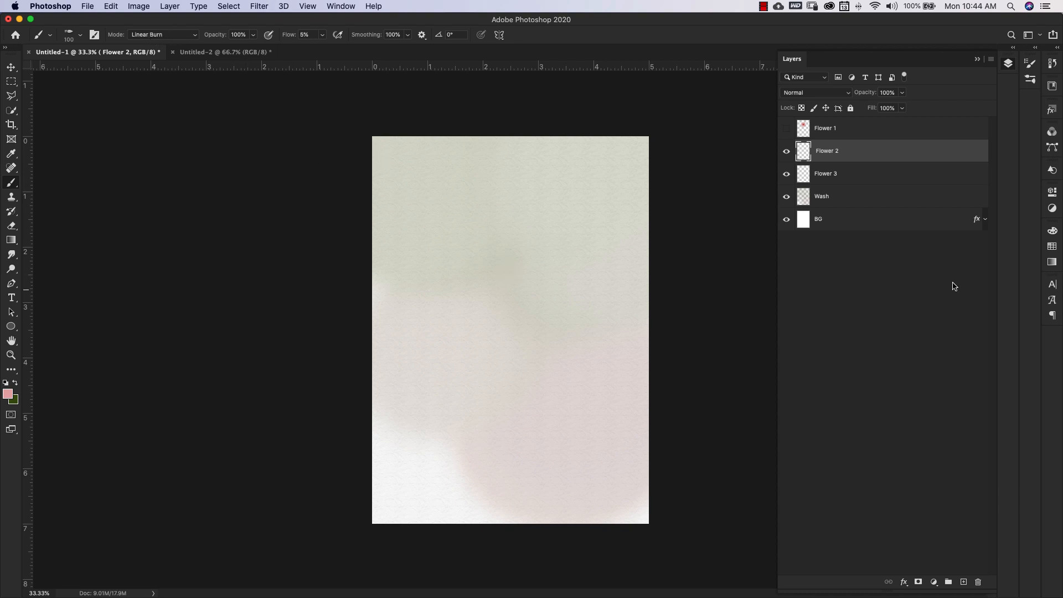
pyautogui.moveTo(523, 293); pyautogui.dragTo(516, 290)
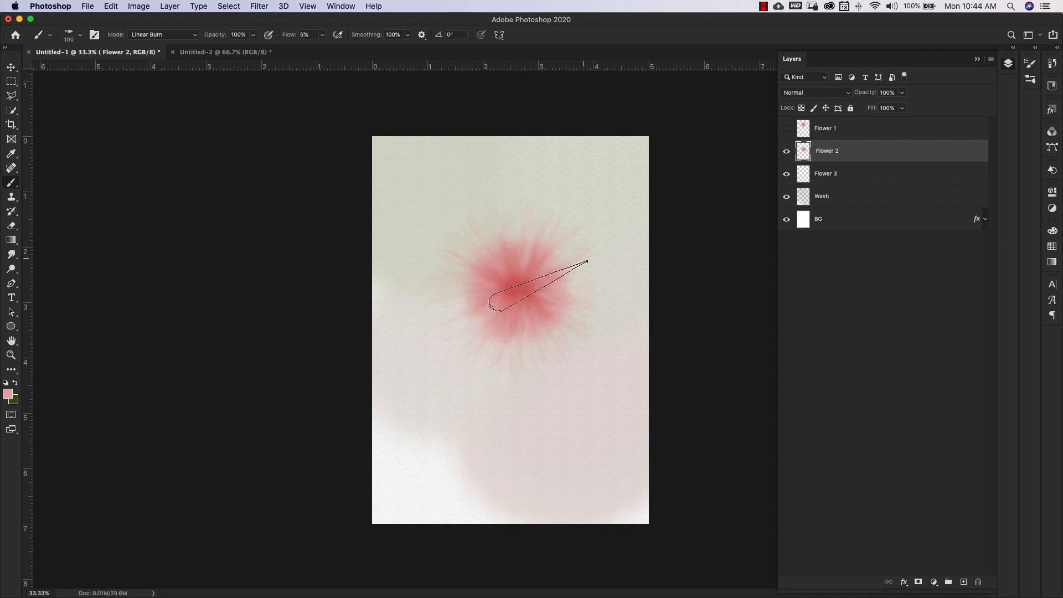
# - Set the brush mode to Screen and lighten the Flower 2 bloom with strokes outward from its centre
pyautogui.click(168, 37)
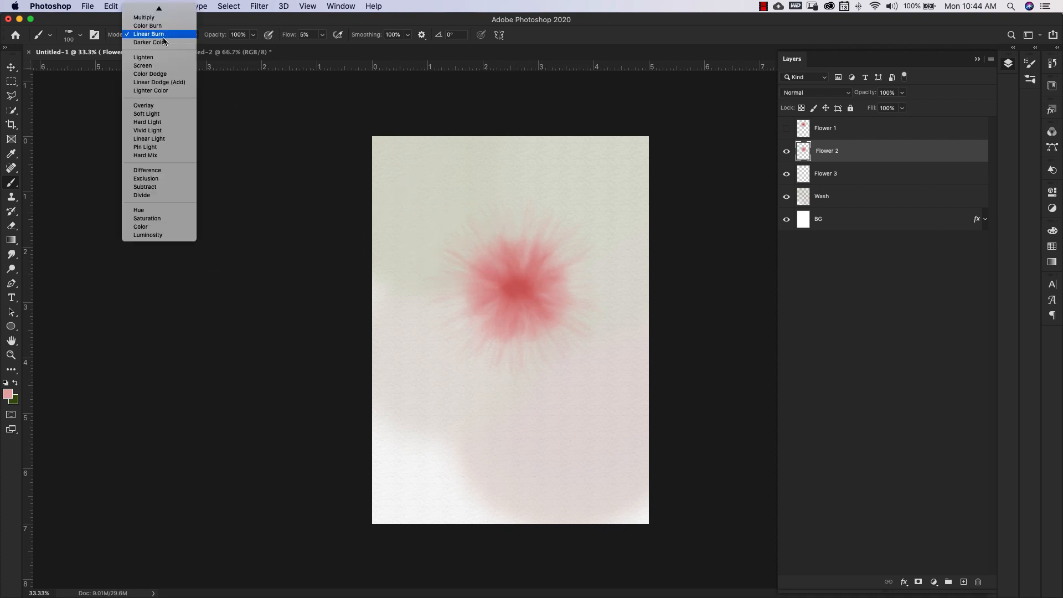
pyautogui.click(144, 68)
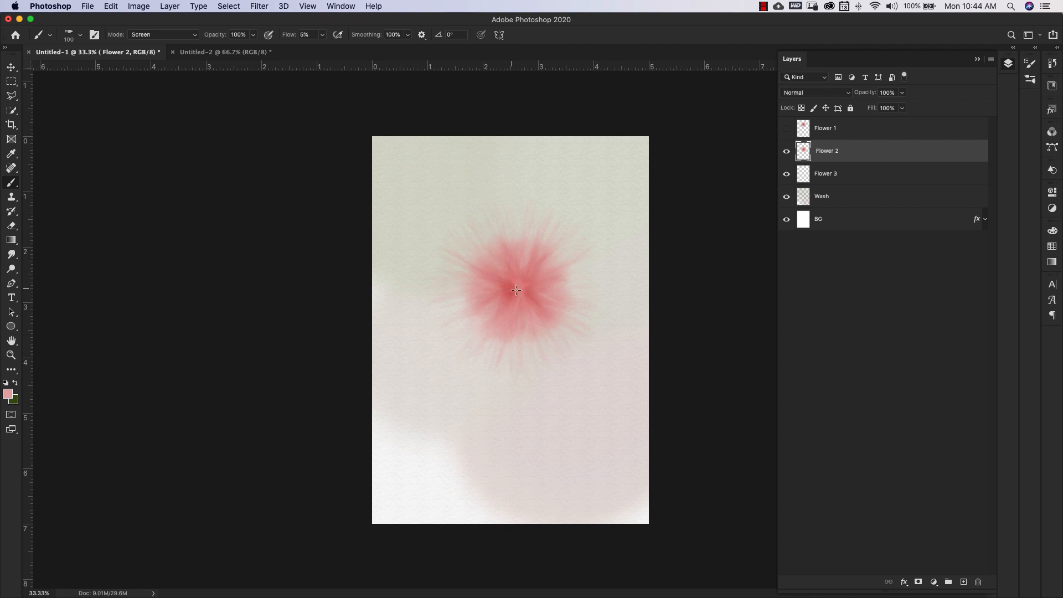
pyautogui.moveTo(519, 286)
pyautogui.mouseDown()
pyautogui.moveTo(443, 303)
pyautogui.moveTo(509, 279)
pyautogui.moveTo(496, 301)
pyautogui.moveTo(512, 252)
pyautogui.moveTo(554, 263)
pyautogui.mouseUp()
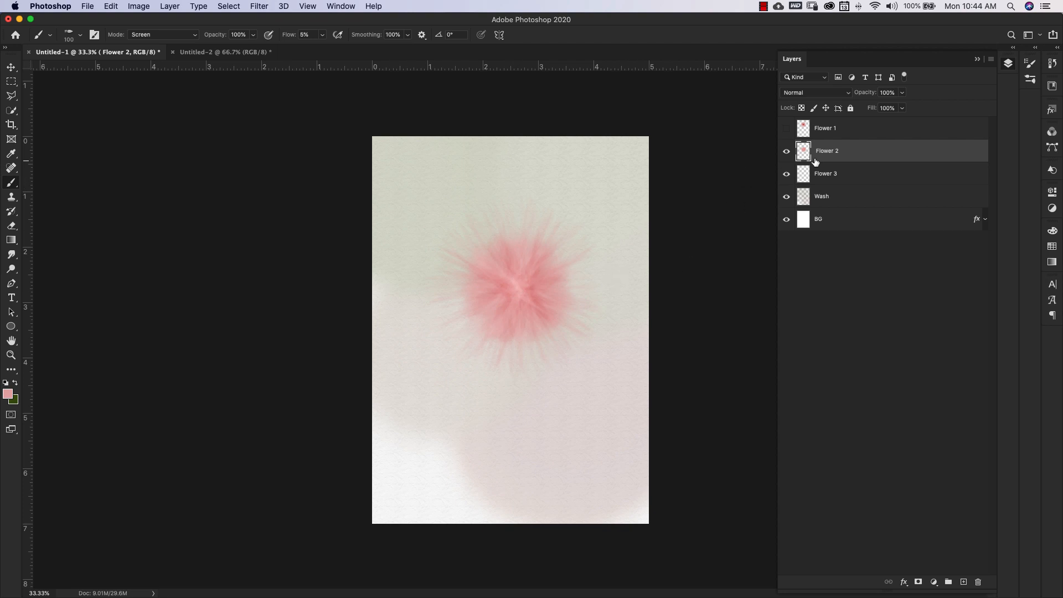
# - Set the brush mode to Color Burn and deepen the Flower 2 bloom with strokes radiating from its centre
pyautogui.click(191, 37)
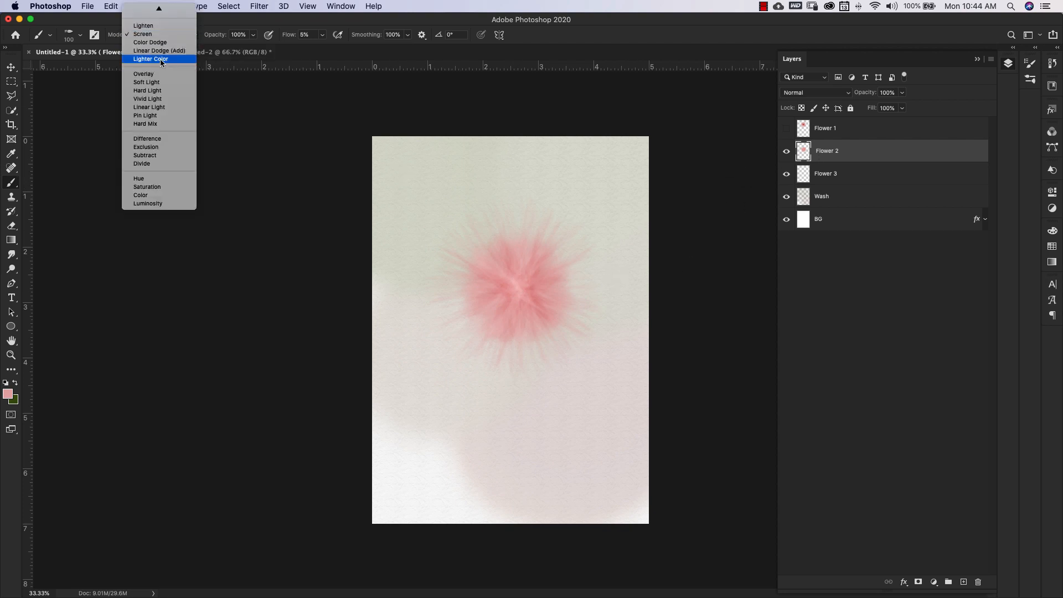
pyautogui.press('Down')
pyautogui.press('Return')
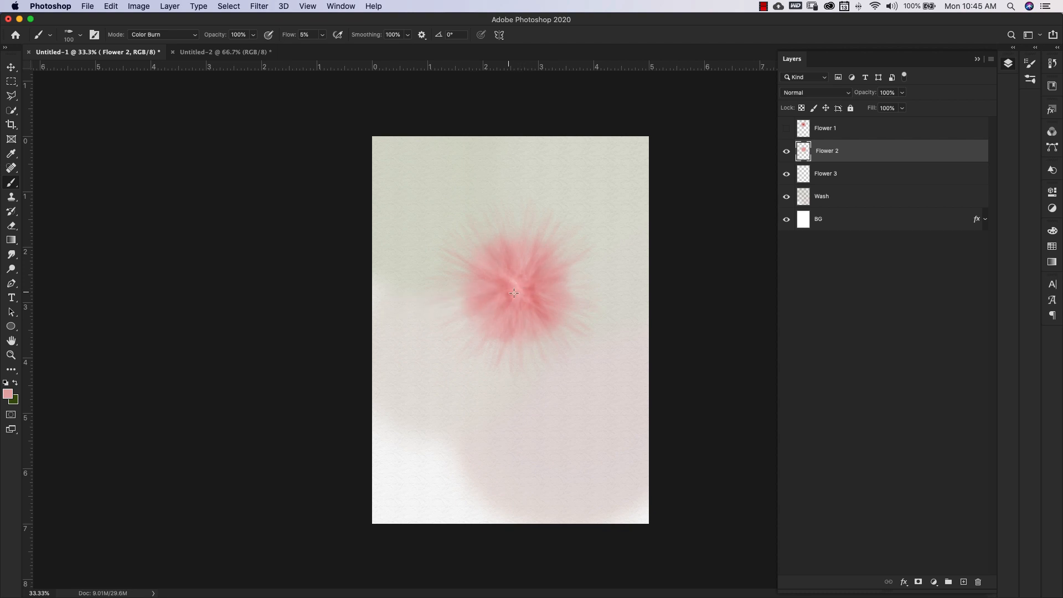
pyautogui.moveTo(514, 293); pyautogui.dragTo(519, 285)
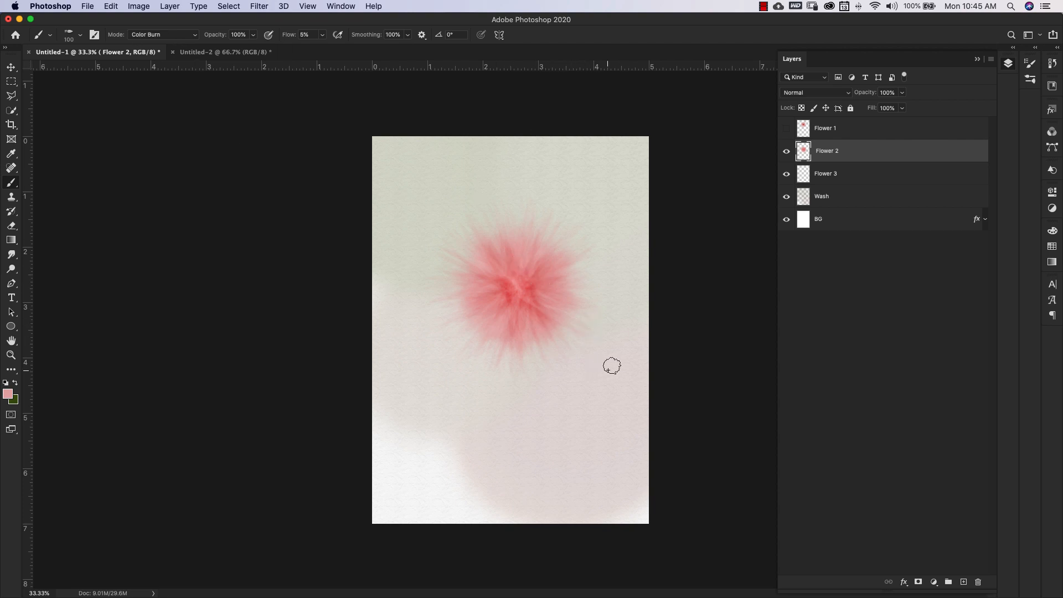
# - Show the Flower 1 layer and move its flower to the lower left of the page
pyautogui.click(786, 128)
pyautogui.click(842, 132)
pyautogui.press('v')
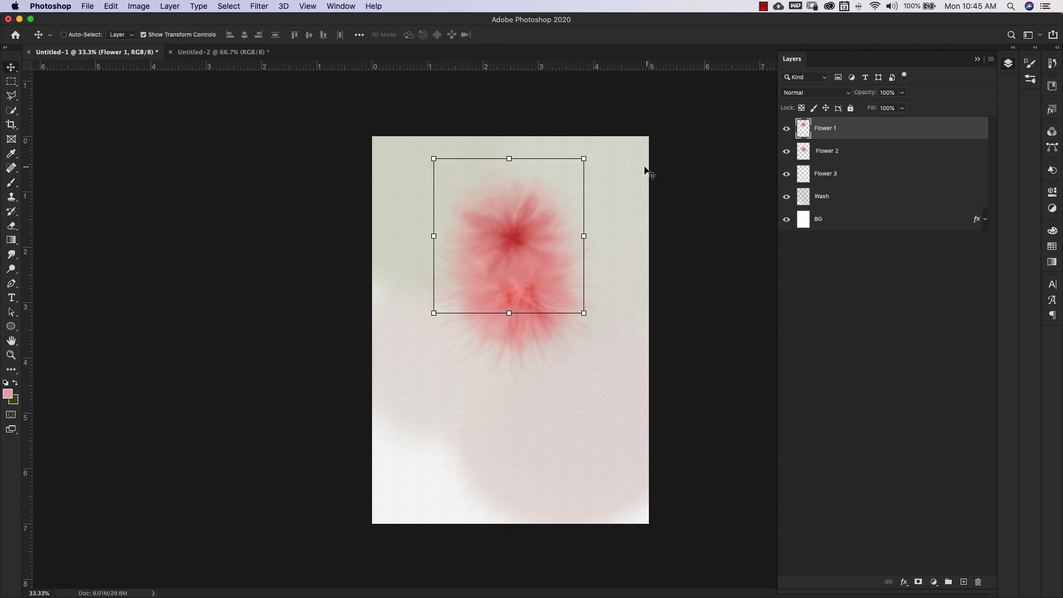
pyautogui.moveTo(563, 221); pyautogui.dragTo(507, 419)
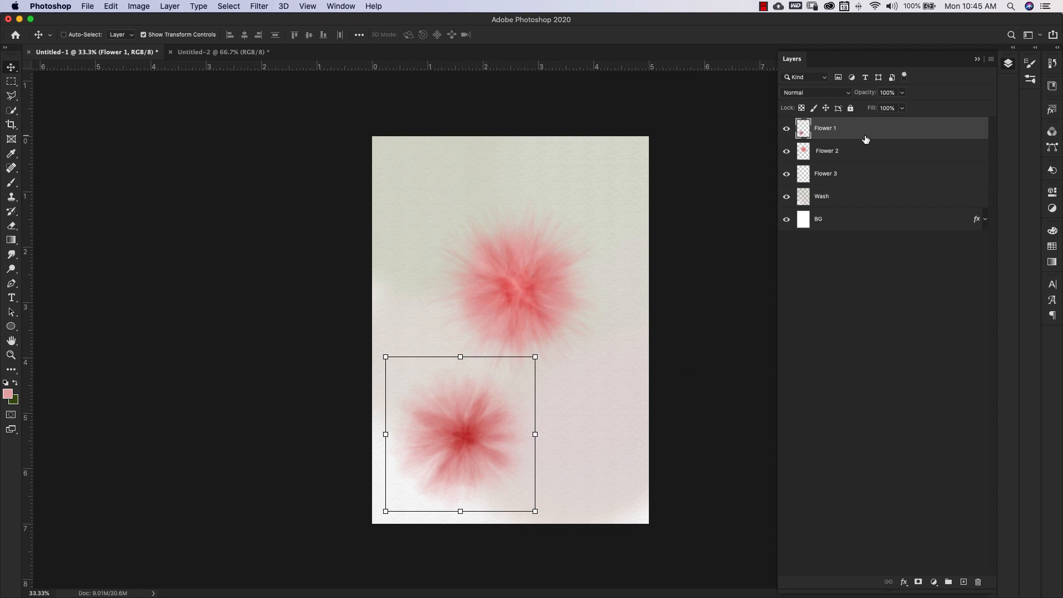
# - Hide the Flower 1 and Flower 2 layers and paint a radiating flower mid-page on Flower 3 in Screen mode
pyautogui.click(860, 176)
pyautogui.moveTo(786, 151); pyautogui.dragTo(786, 128)
pyautogui.click(11, 183)
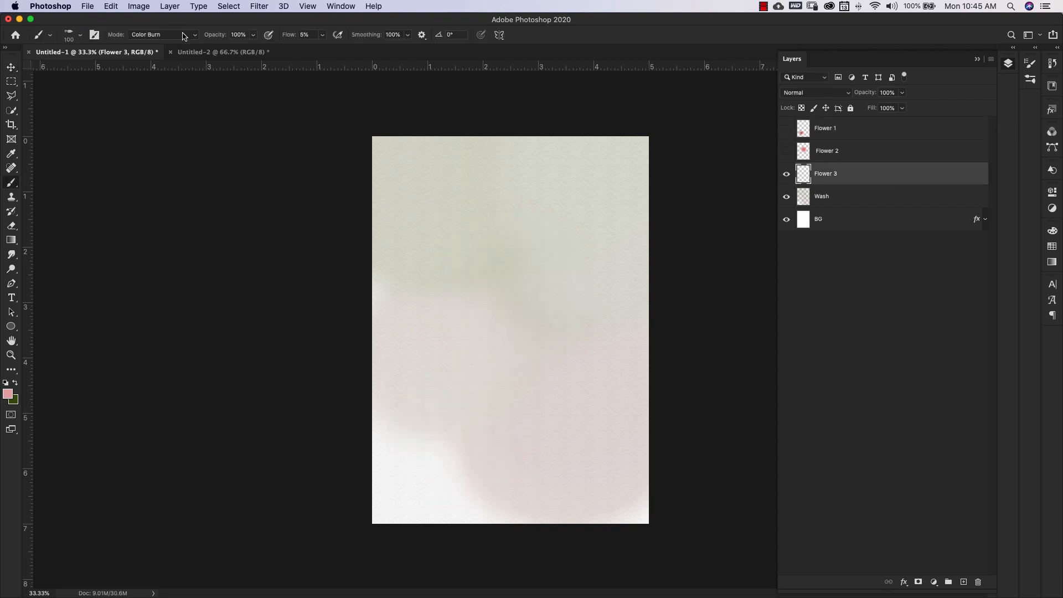
pyautogui.click(161, 34)
pyautogui.click(161, 76)
pyautogui.moveTo(507, 308); pyautogui.dragTo(523, 297)
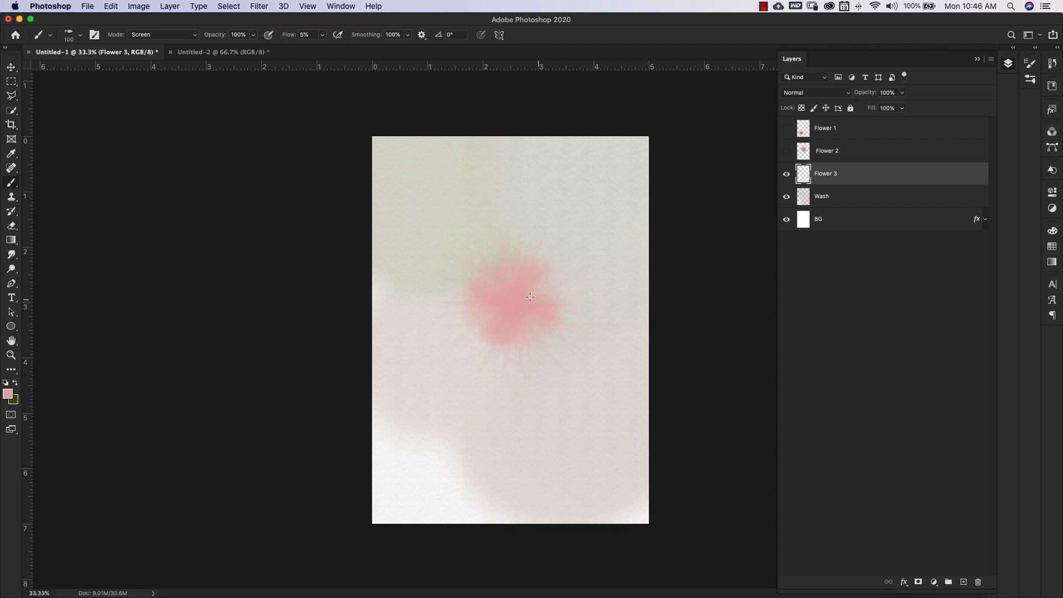
# - Set the brush mode to Normal and fill out the Flower 3 bloom into a fuller round shape
pyautogui.click(162, 34)
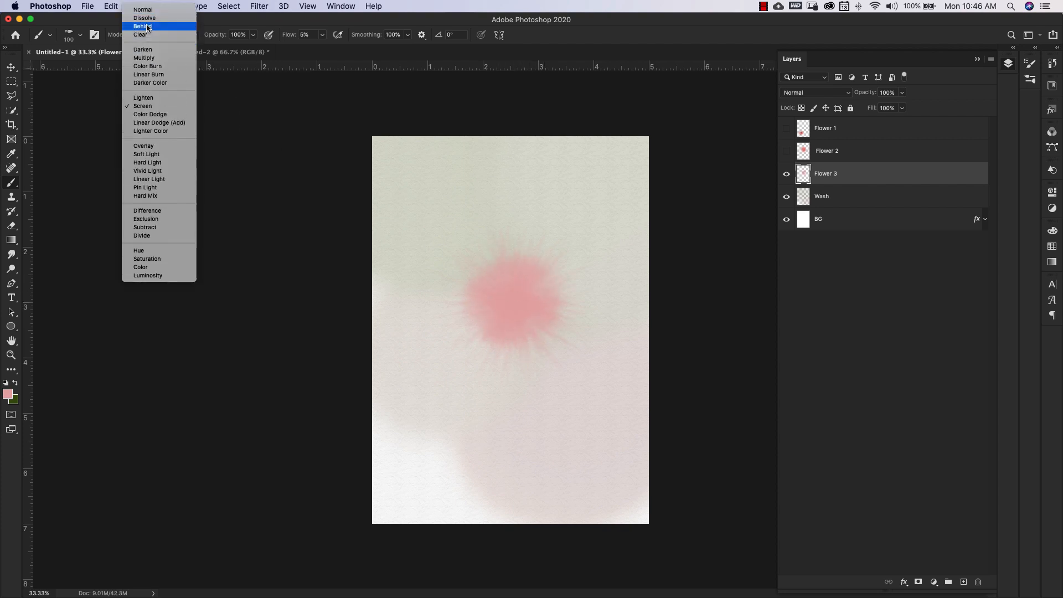
pyautogui.click(158, 26)
pyautogui.moveTo(520, 308); pyautogui.dragTo(523, 294)
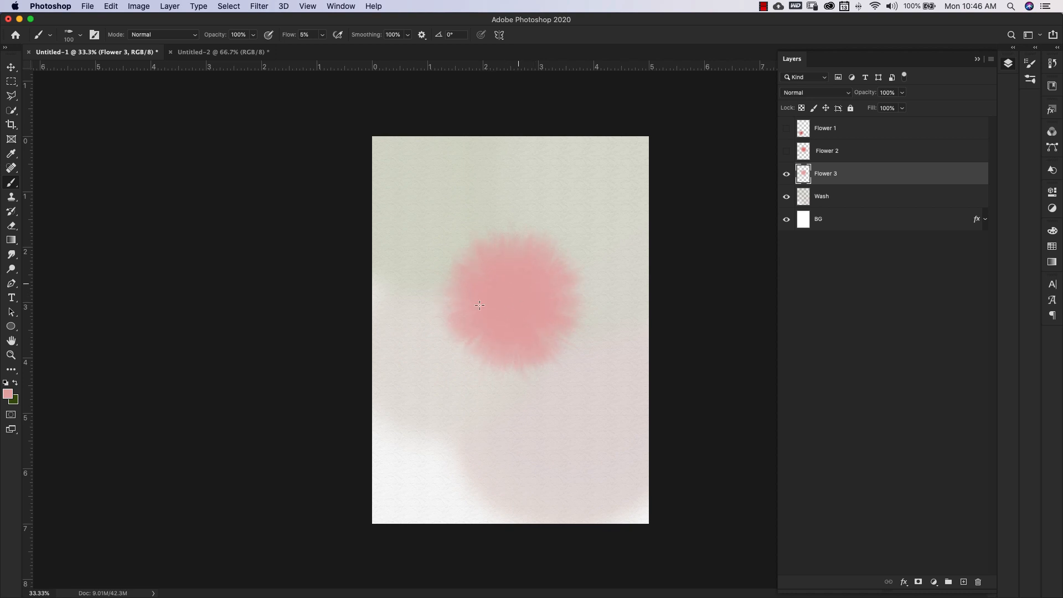
# - Set the brush mode to Color Burn and darken the centre of the Flower 3 bloom with radiating strokes
pyautogui.click(168, 36)
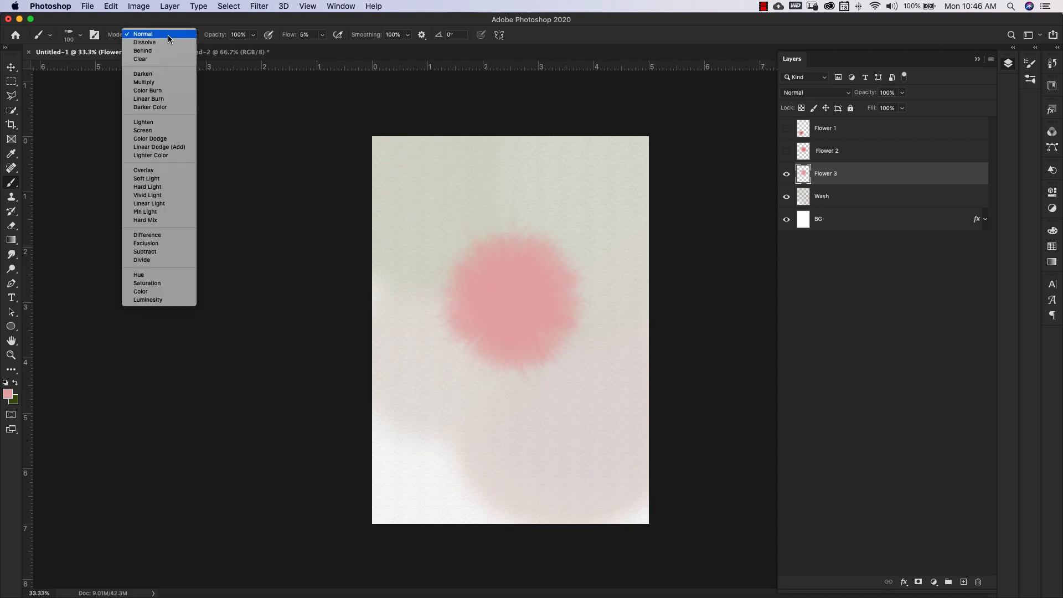
pyautogui.click(148, 90)
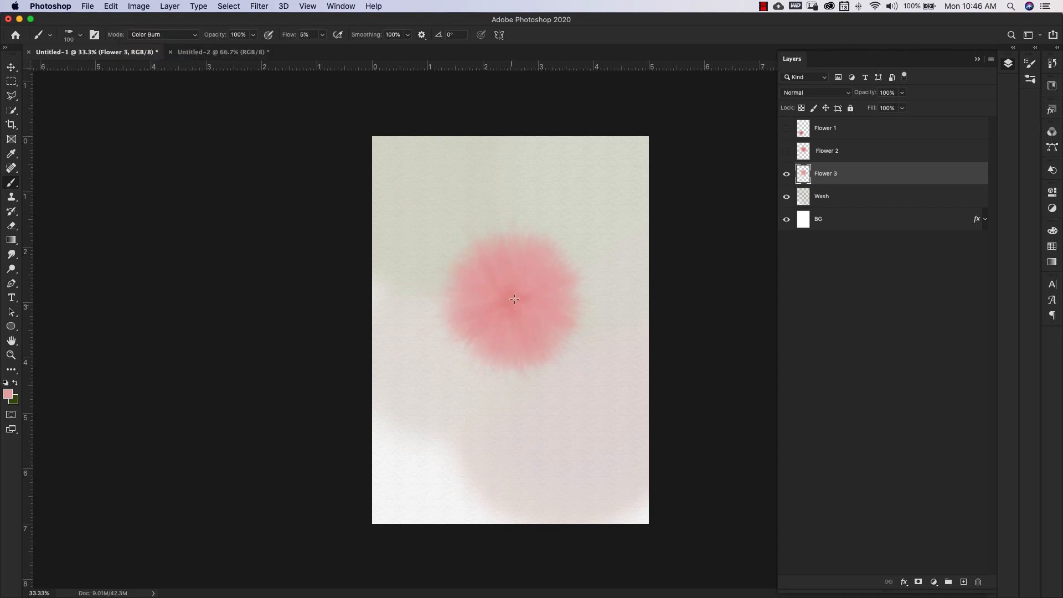
pyautogui.moveTo(509, 301)
pyautogui.mouseDown()
pyautogui.moveTo(444, 307)
pyautogui.moveTo(510, 300)
pyautogui.mouseUp()
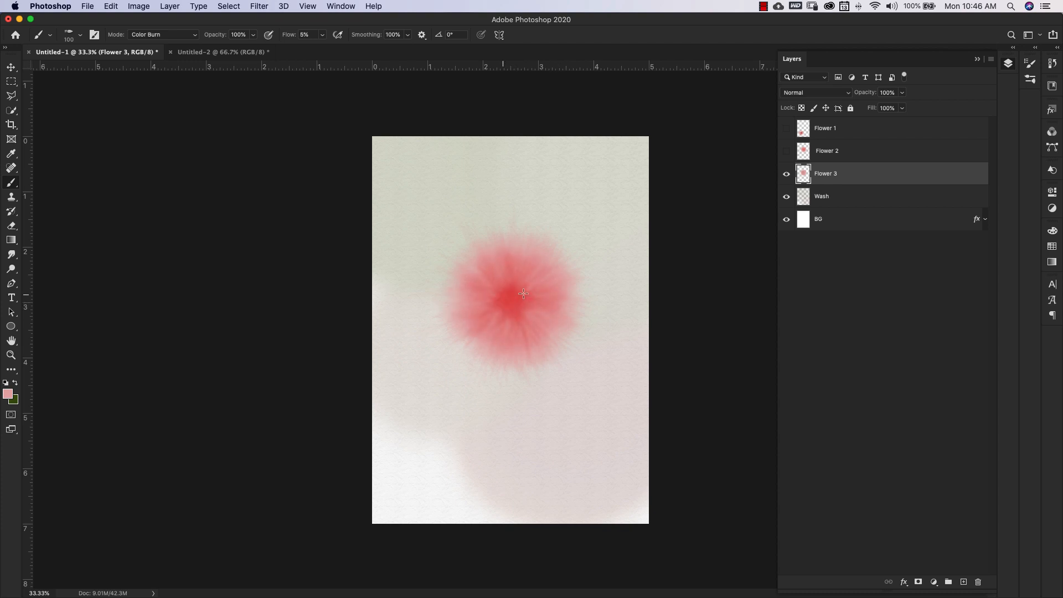
# - Cycle the brush mode to Screen and paint lighter strokes over the centre of the Flower 3 bloom
pyautogui.hotkey('shift', '+')
pyautogui.hotkey('shift', '+')
pyautogui.hotkey('shift', '+')
pyautogui.hotkey('shift', '+')
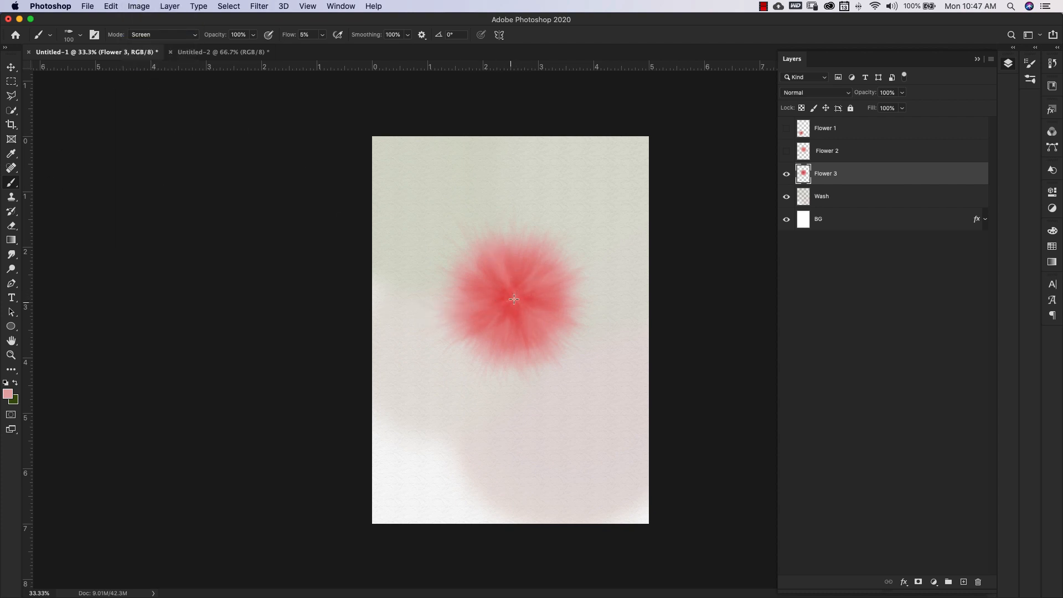
# - Set the brush mode to Linear Burn and add darker radiating strokes to the centre of the Flower 3 bloom
pyautogui.click(145, 35)
pyautogui.click(148, 74)
pyautogui.moveTo(505, 298); pyautogui.dragTo(514, 299)
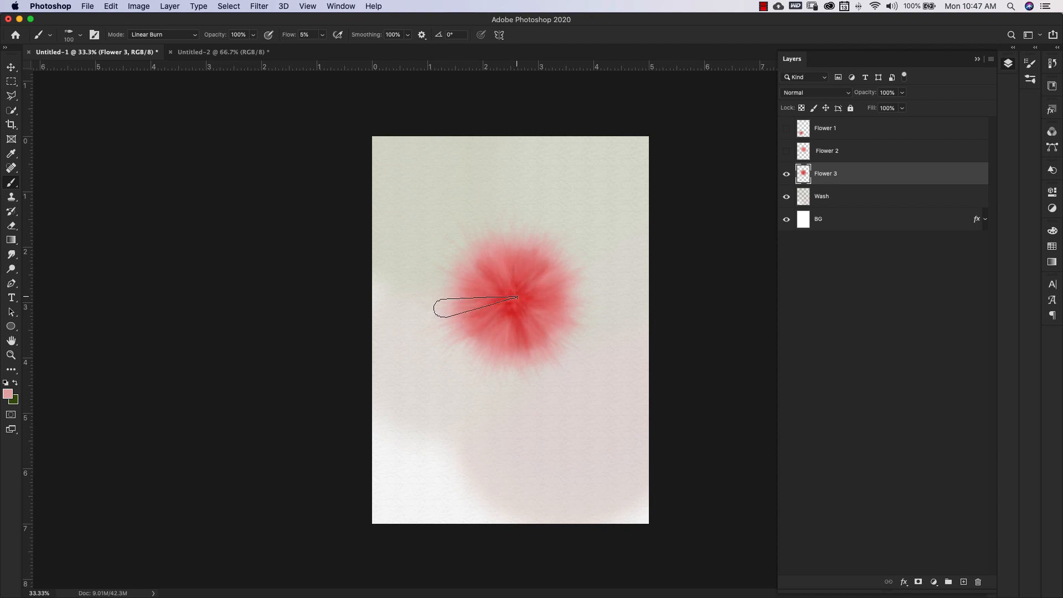
# - Show the Flower 2 and Flower 1 layers again and move the Flower 1 bloom to the top centre of the page
pyautogui.click(787, 150)
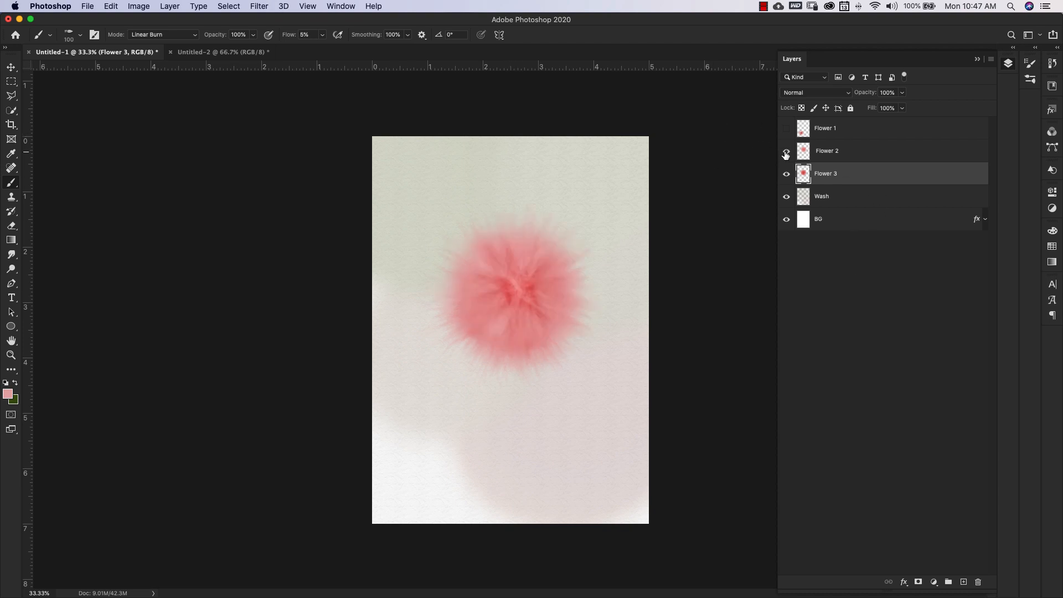
pyautogui.click(786, 150)
pyautogui.click(855, 158)
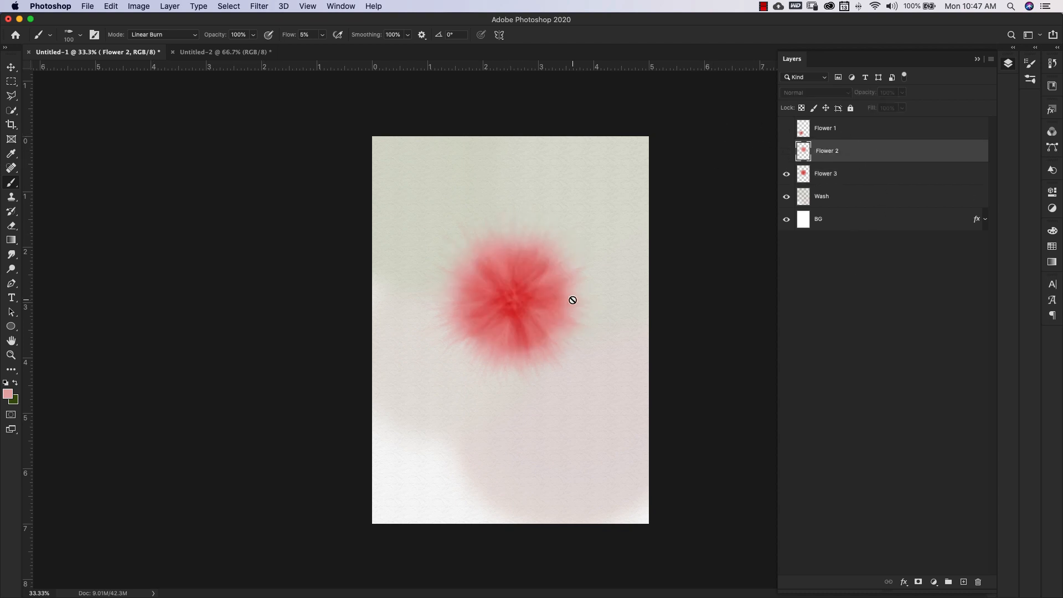
pyautogui.click(786, 151)
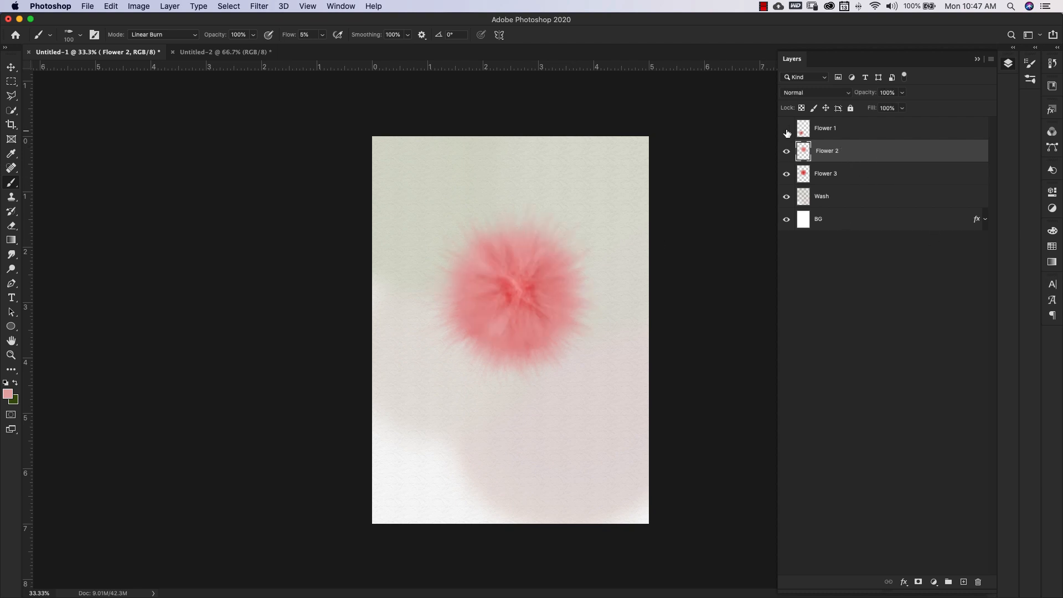
pyautogui.click(786, 128)
pyautogui.click(874, 128)
pyautogui.press('v')
pyautogui.moveTo(489, 414); pyautogui.dragTo(544, 174)
# - Arrange the blooms with Flower 2 at the page's upper right, Flower 3 below it, and Flower 1 at the upper left
pyautogui.click(831, 150)
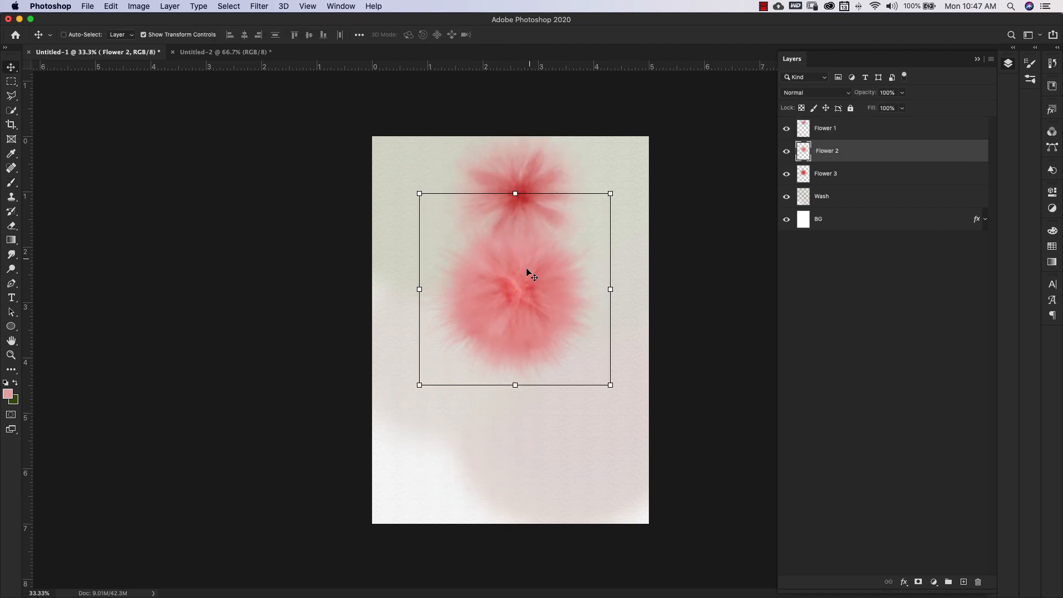
pyautogui.moveTo(510, 283); pyautogui.dragTo(574, 221)
pyautogui.click(830, 173)
pyautogui.moveTo(500, 306); pyautogui.dragTo(574, 358)
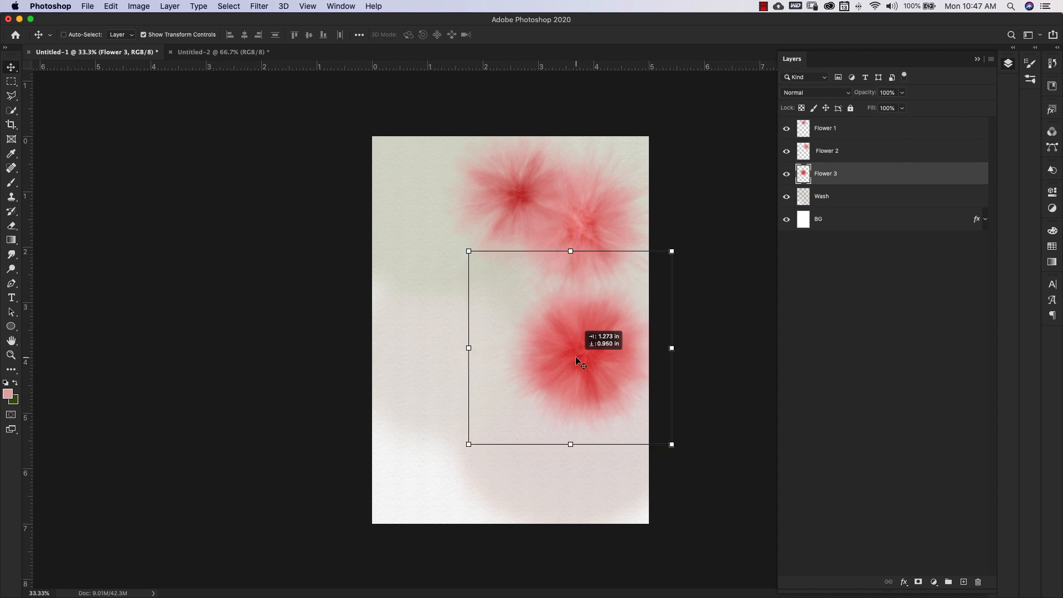
pyautogui.click(830, 127)
pyautogui.moveTo(546, 176); pyautogui.dragTo(500, 169)
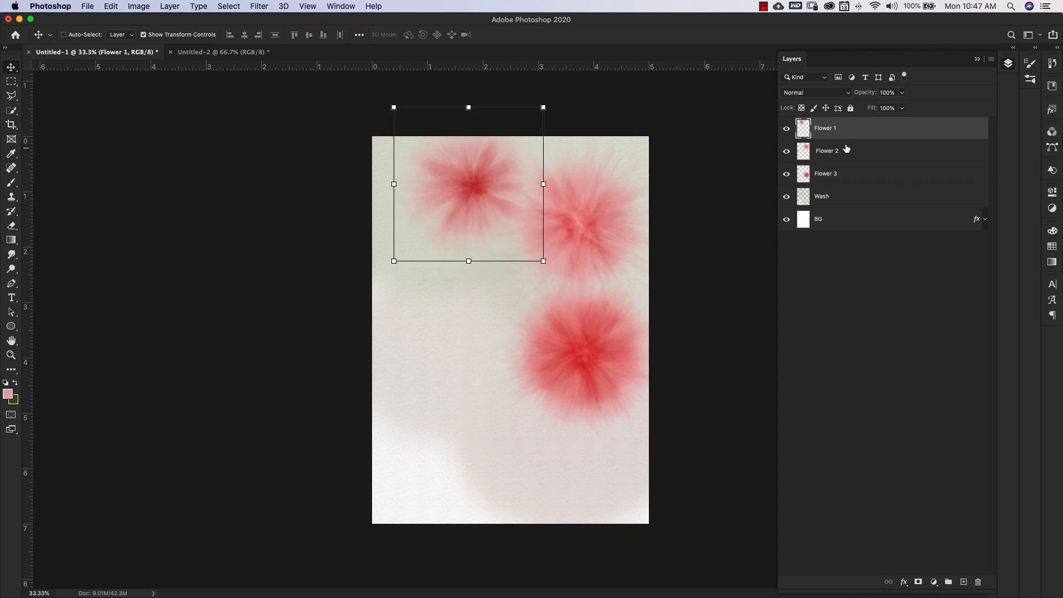
# - Nudge the Flower 2 bloom slightly up and the Flower 1 bloom slightly left and down, leaving no layer selected
pyautogui.click(832, 151)
pyautogui.moveTo(612, 214); pyautogui.dragTo(613, 198)
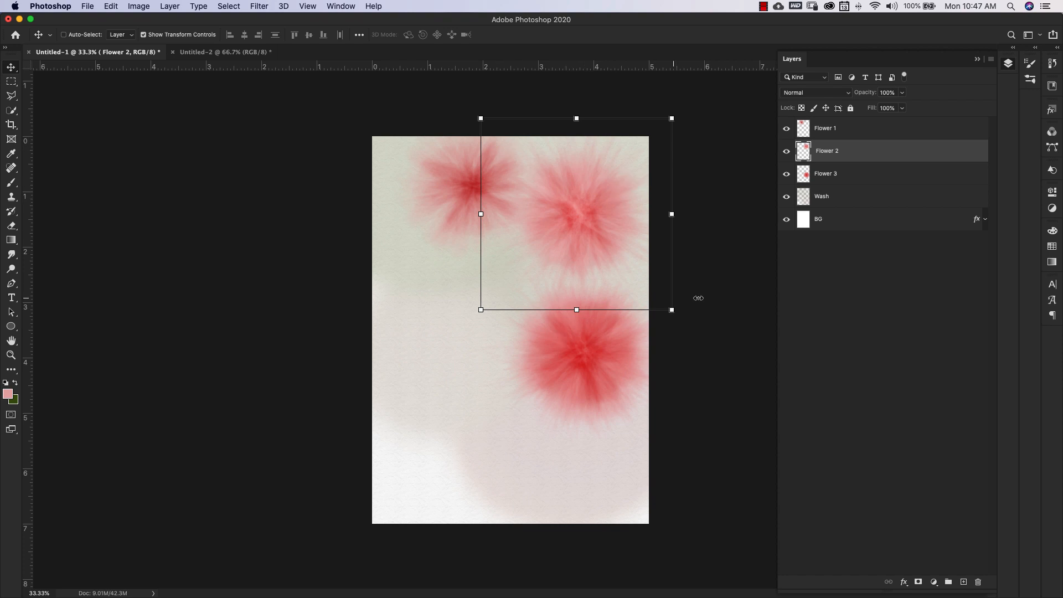
pyautogui.click(826, 132)
pyautogui.moveTo(491, 202); pyautogui.dragTo(474, 203)
pyautogui.click(897, 381)
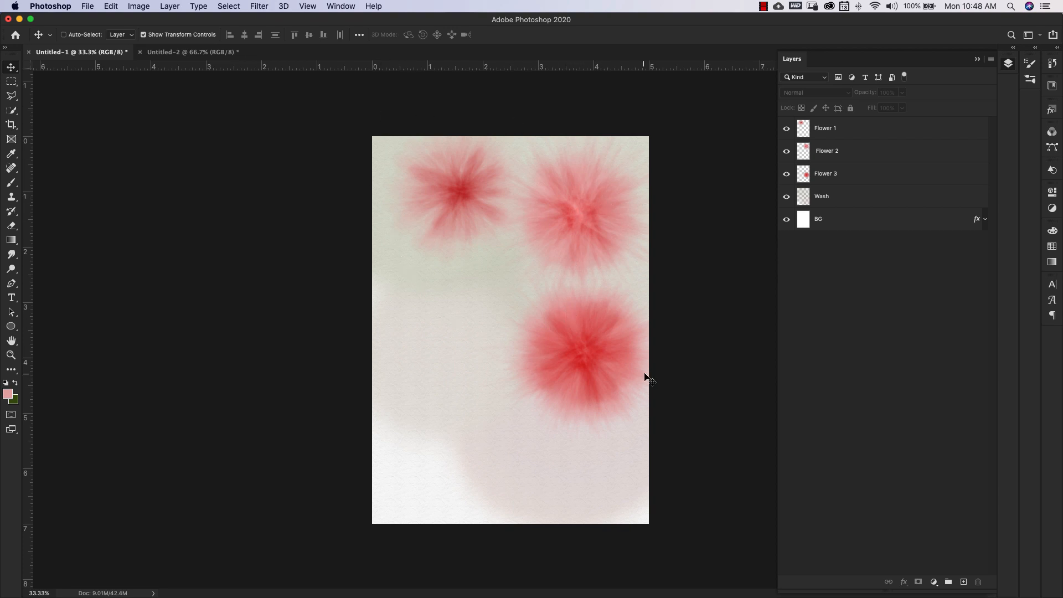
# - Group the Flower 1, Flower 2 and Flower 3 layers and name the group Flowers
pyautogui.click(865, 131)
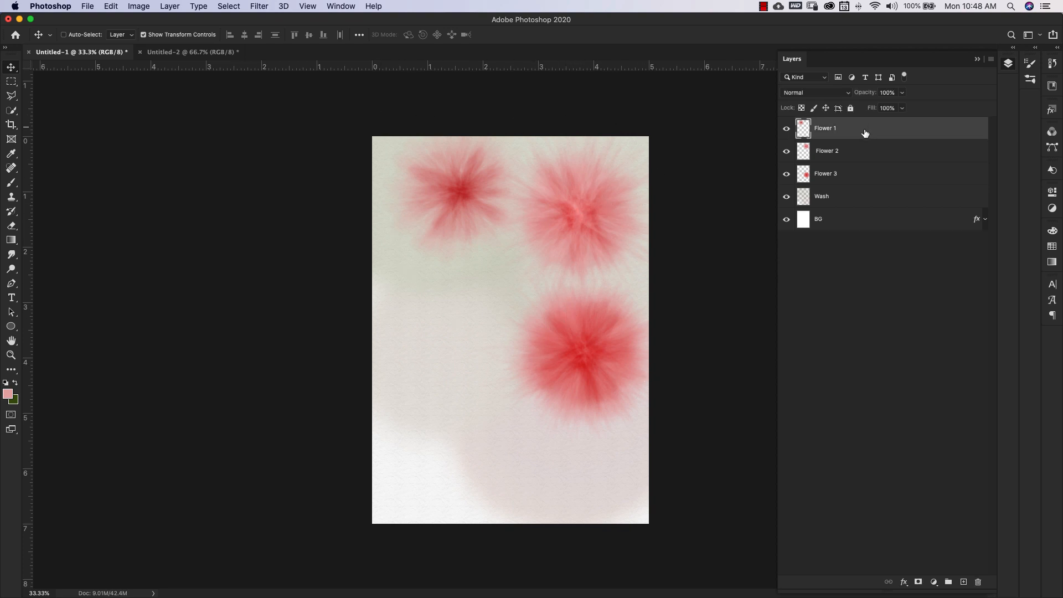
pyautogui.keyDown('shift'); pyautogui.click(862, 176); pyautogui.keyUp('shift')
pyautogui.press('super+g')
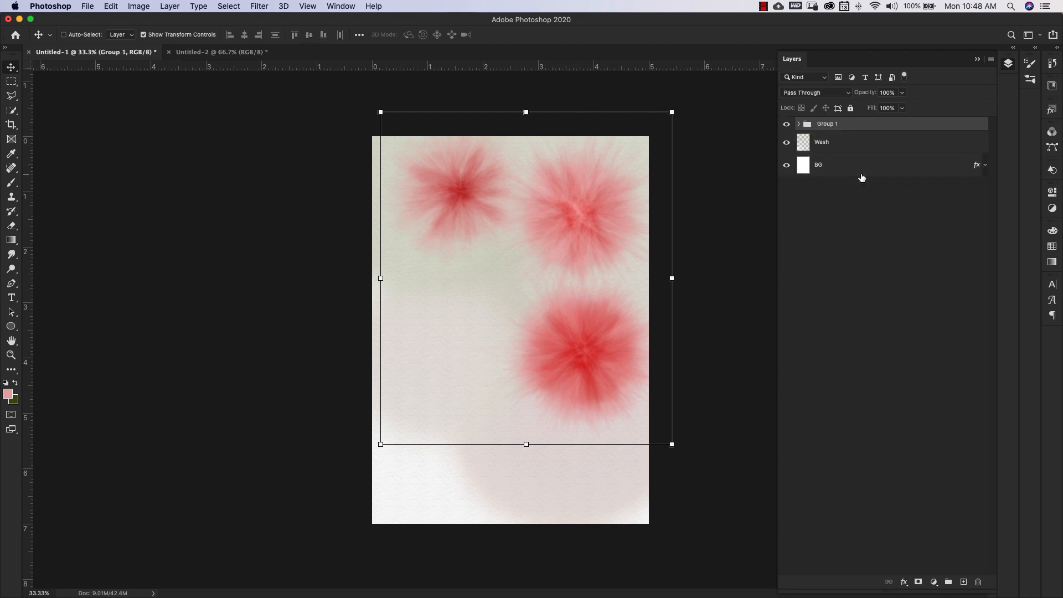
pyautogui.doubleClick(828, 125)
pyautogui.write('Flowers')
pyautogui.press('Return')
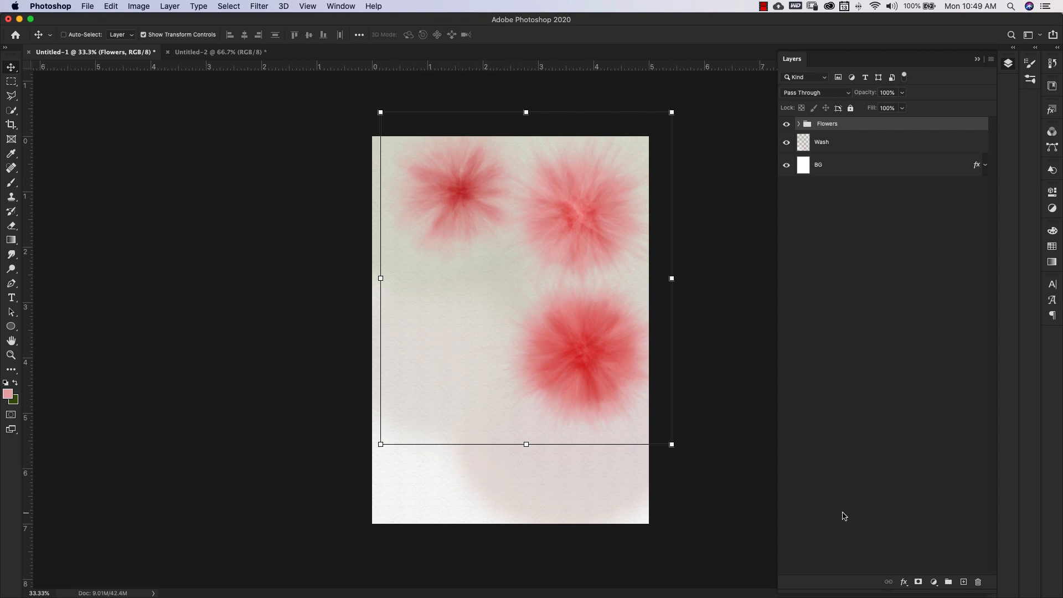
# - Add a pattern fill layer above the Flowers group, using the second pattern in the second row of Erodible Textures
pyautogui.click(934, 582)
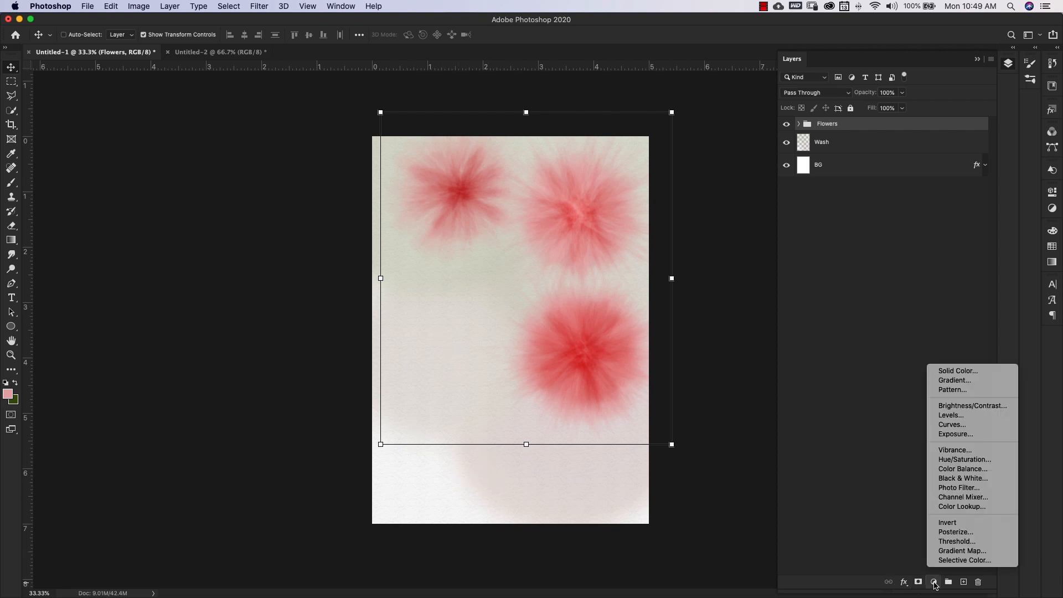
pyautogui.click(953, 389)
pyautogui.click(215, 153)
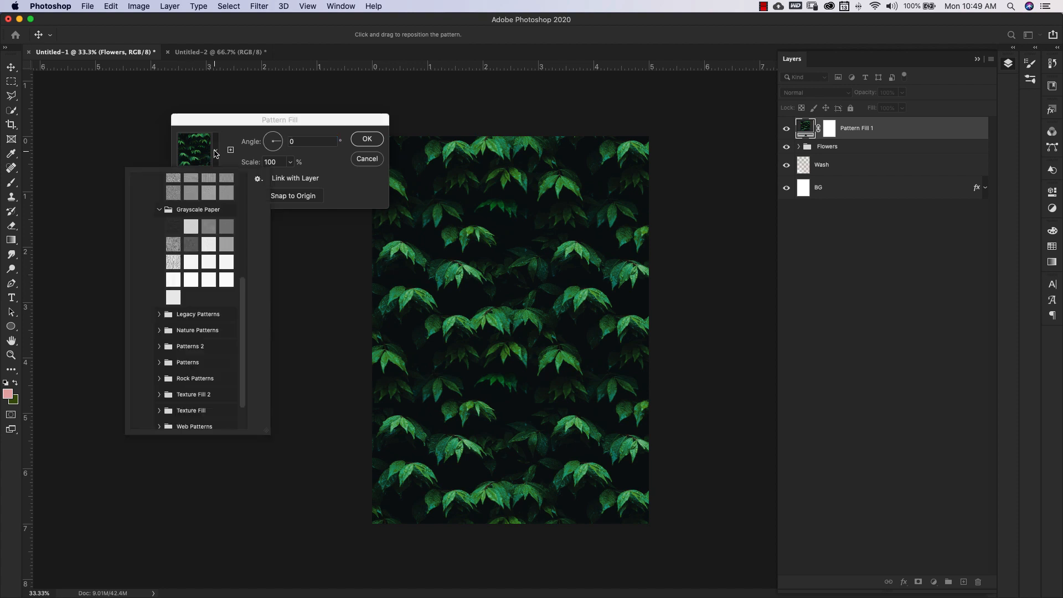
pyautogui.scroll(4, 179, 267)
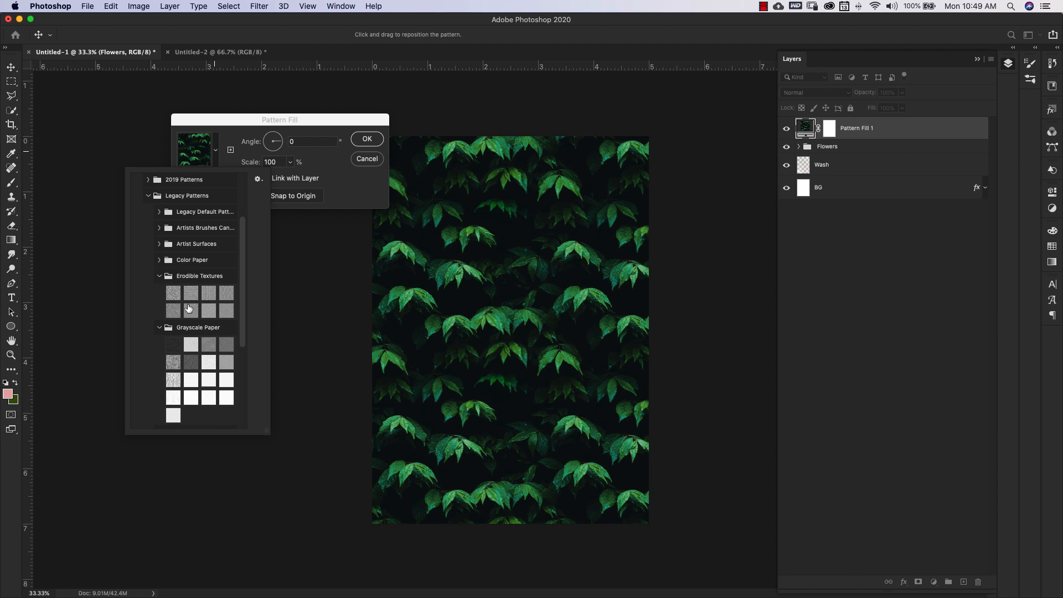
pyautogui.scroll(3, 170, 256)
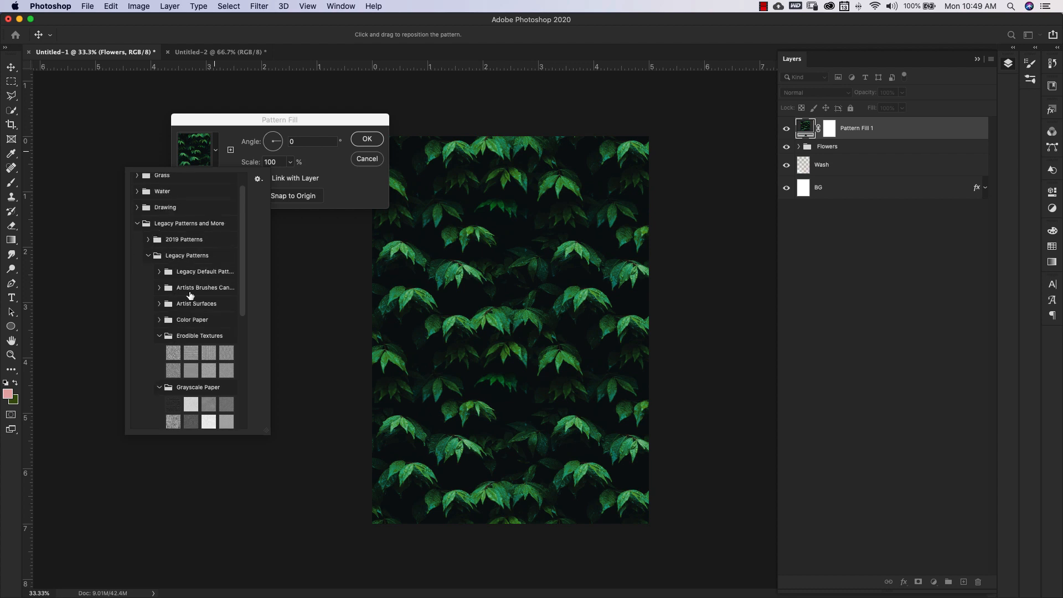
pyautogui.scroll(-6, 190, 296)
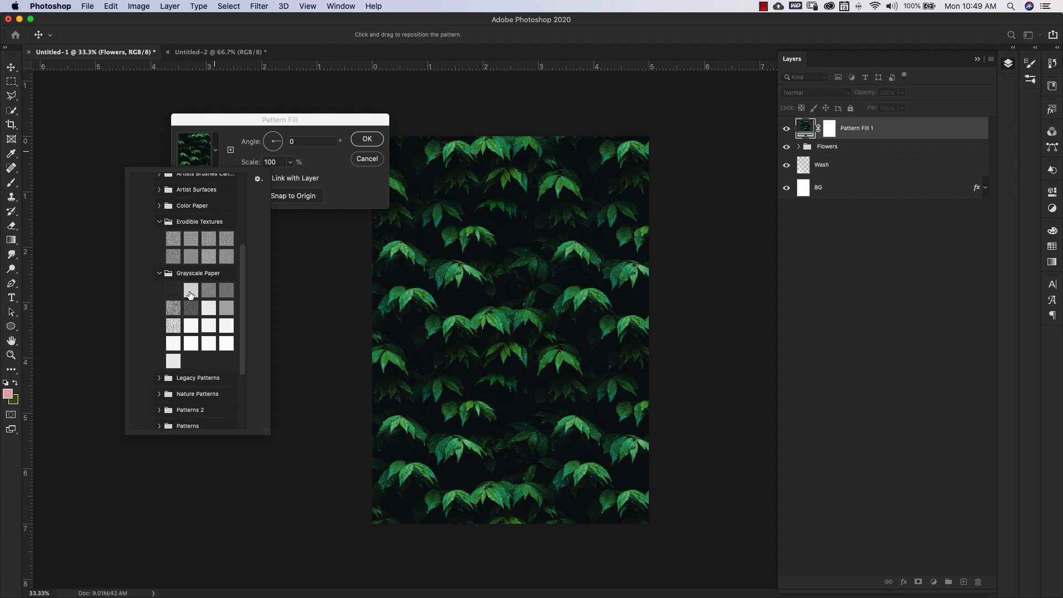
pyautogui.click(190, 256)
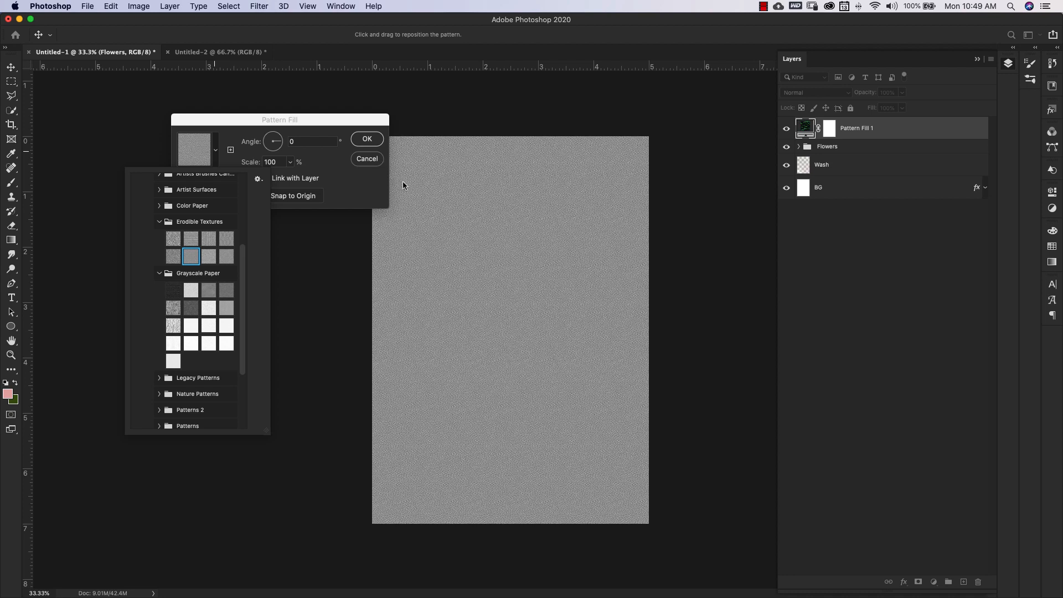
pyautogui.click(344, 126)
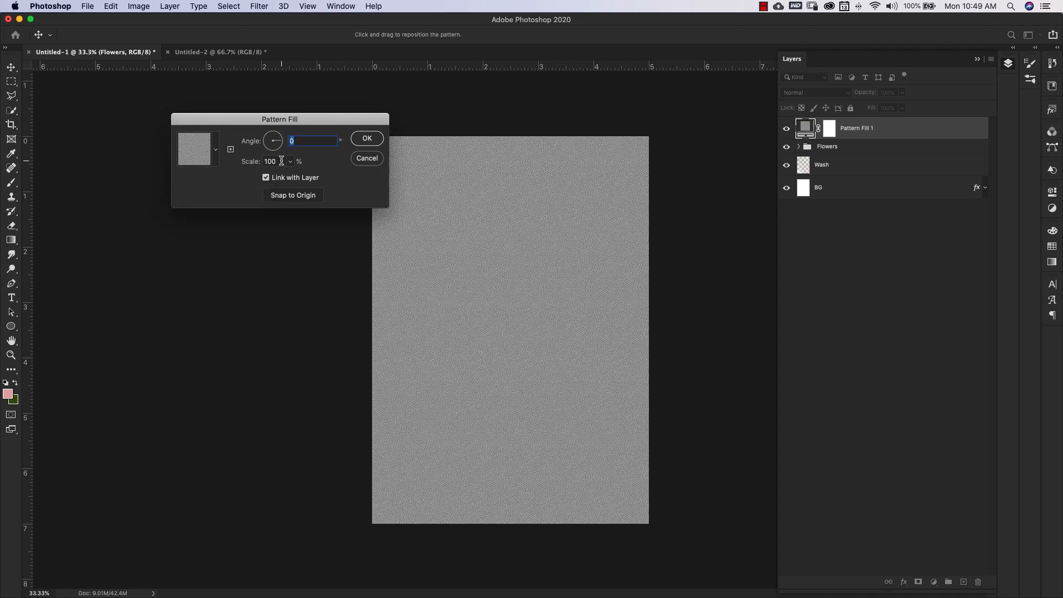
# - Set the pattern fill's scale to 200% and apply it
pyautogui.click(253, 161)
pyautogui.write('200')
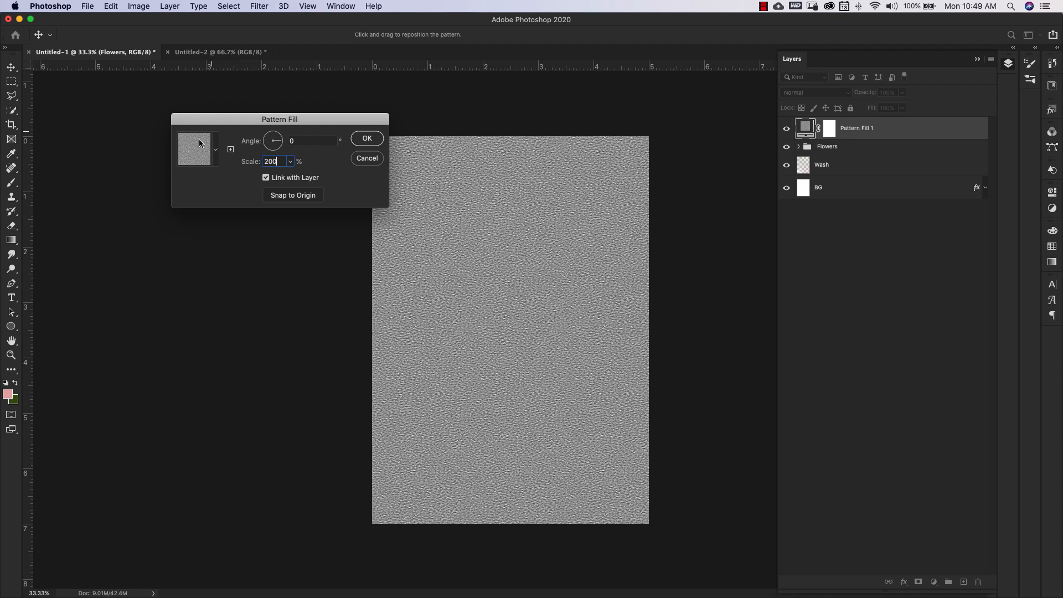
pyautogui.click(368, 139)
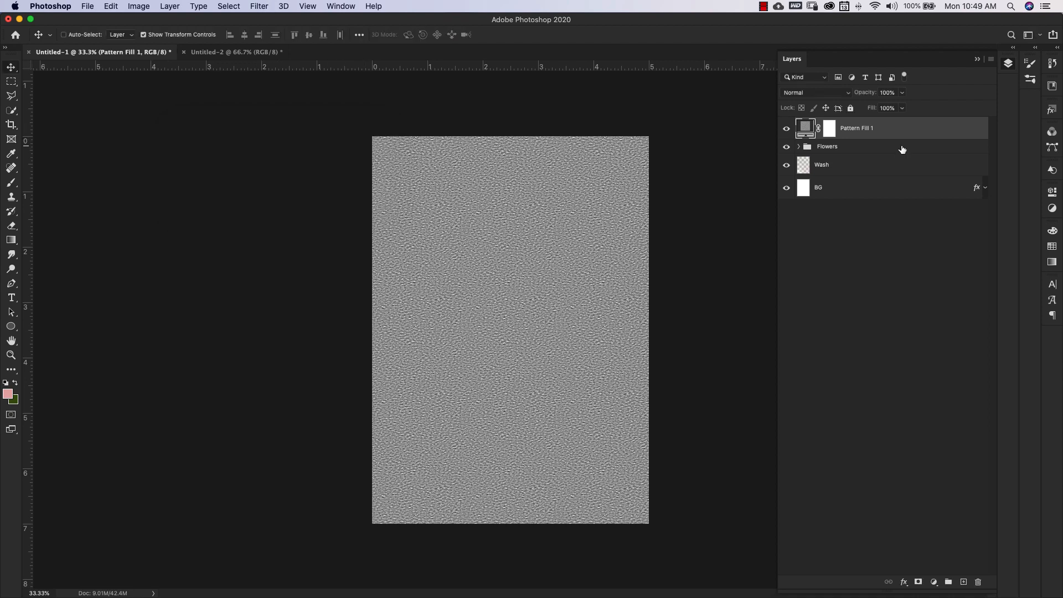
# - Clip the pattern fill layer to the Flowers group and set its blend mode to Soft Light
pyautogui.moveTo(904, 138); pyautogui.dragTo(896, 139)
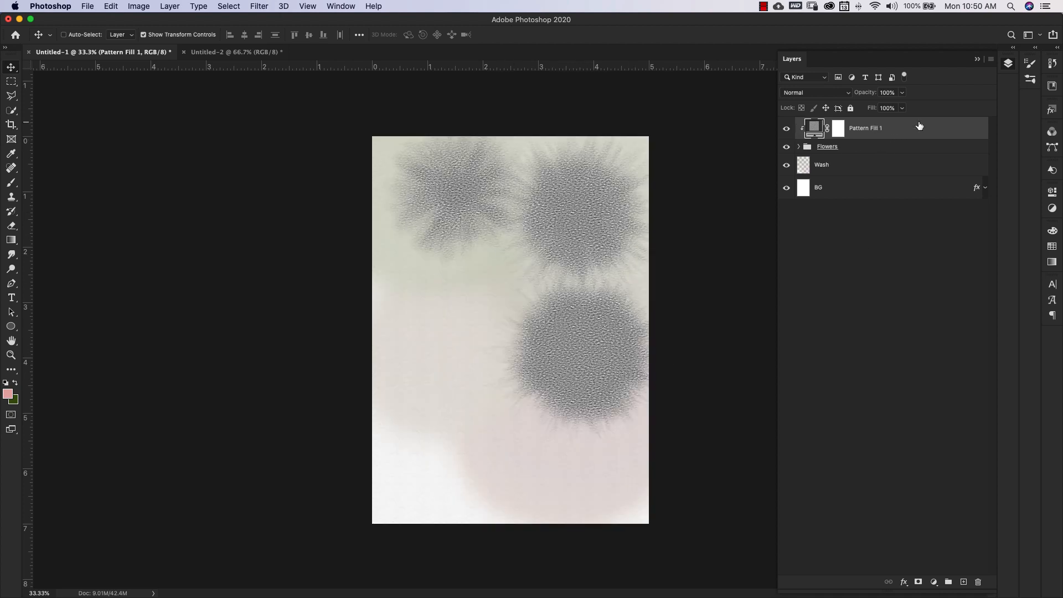
pyautogui.click(845, 94)
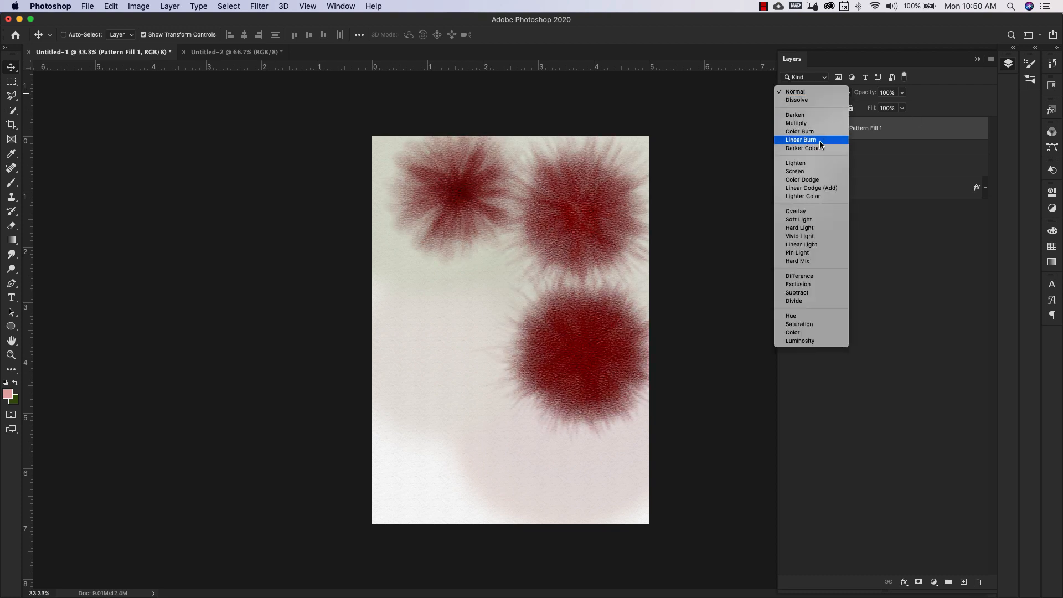
pyautogui.click(798, 219)
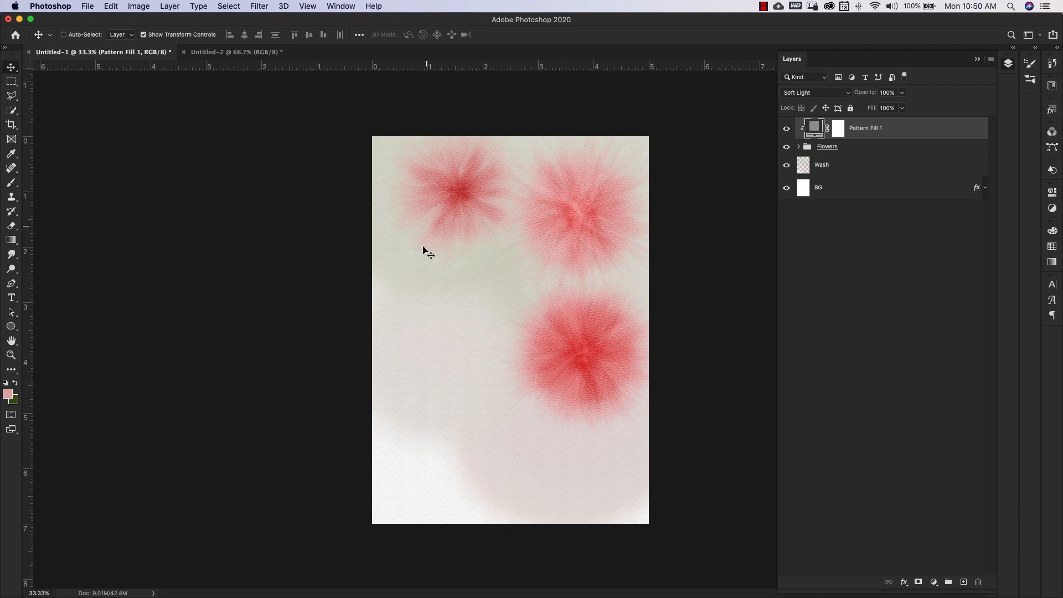
# - Set the background color to dark gray 4b4b4b and fill the pattern fill layer's mask with it to soften the texture
pyautogui.click(841, 130)
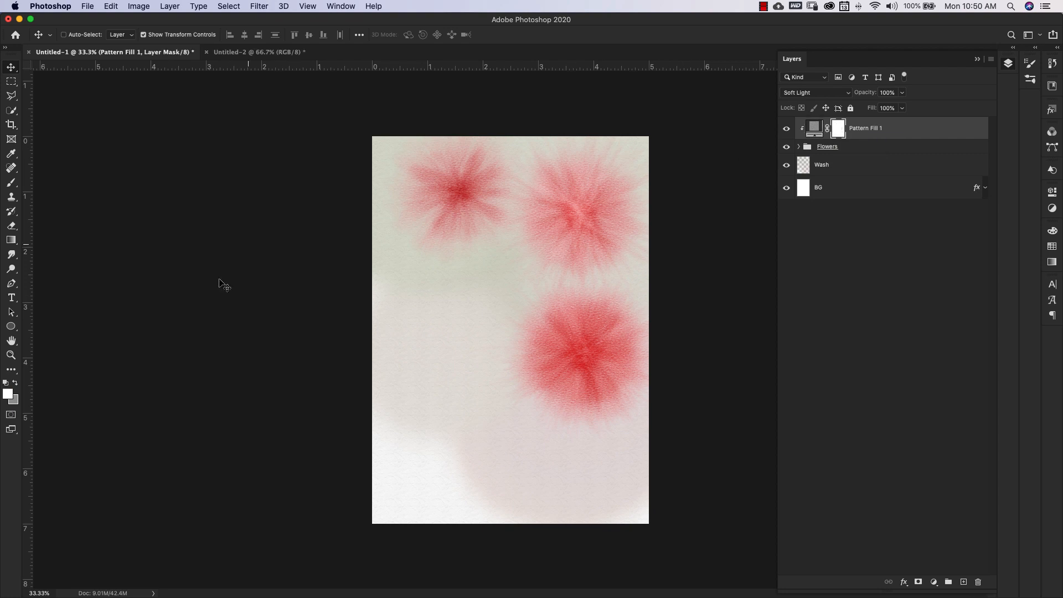
pyautogui.click(14, 404)
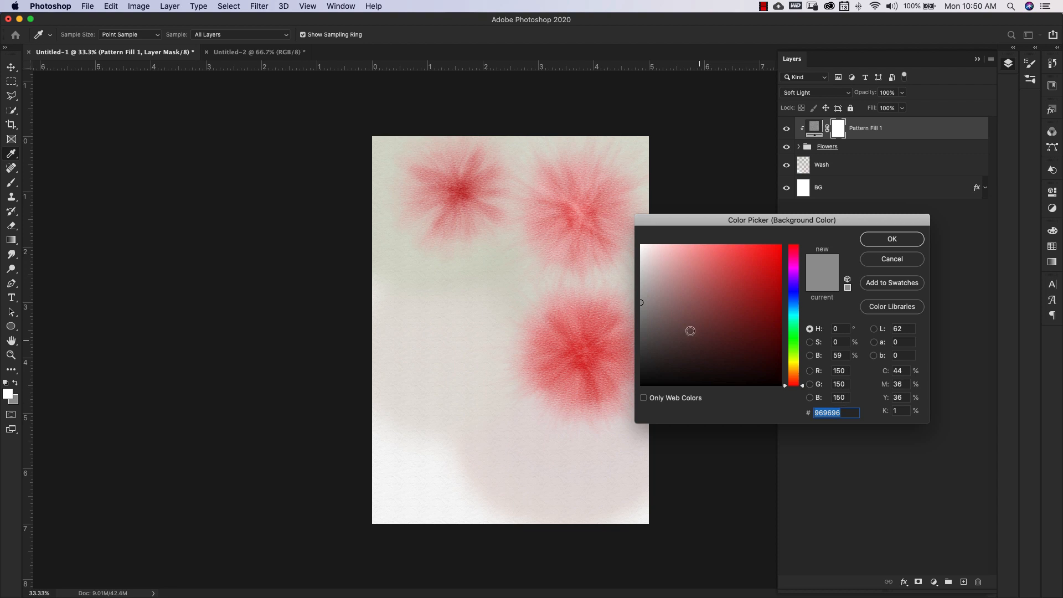
pyautogui.moveTo(641, 303); pyautogui.dragTo(639, 346)
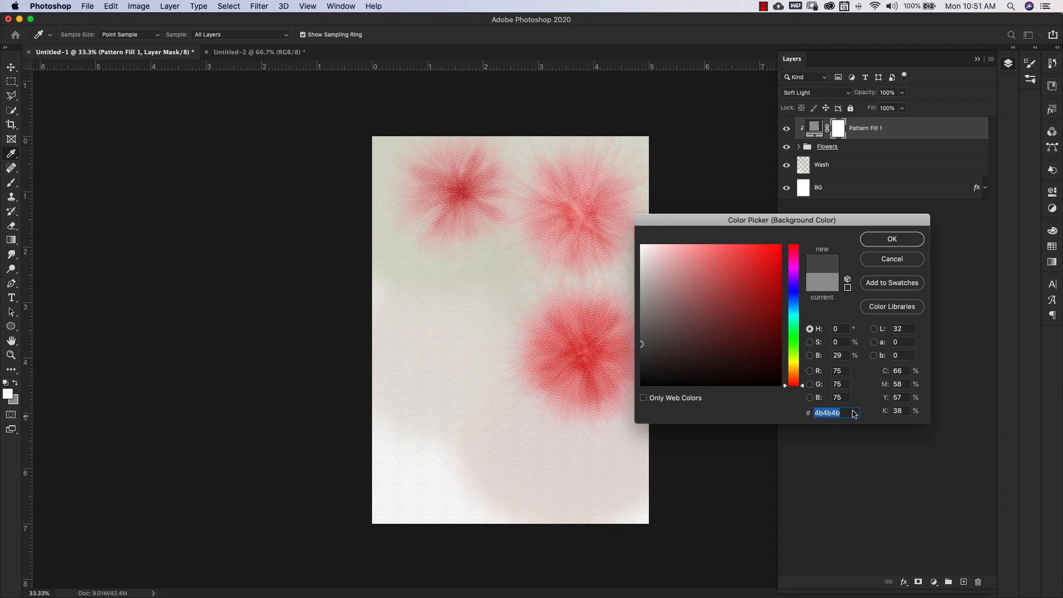
pyautogui.click(877, 244)
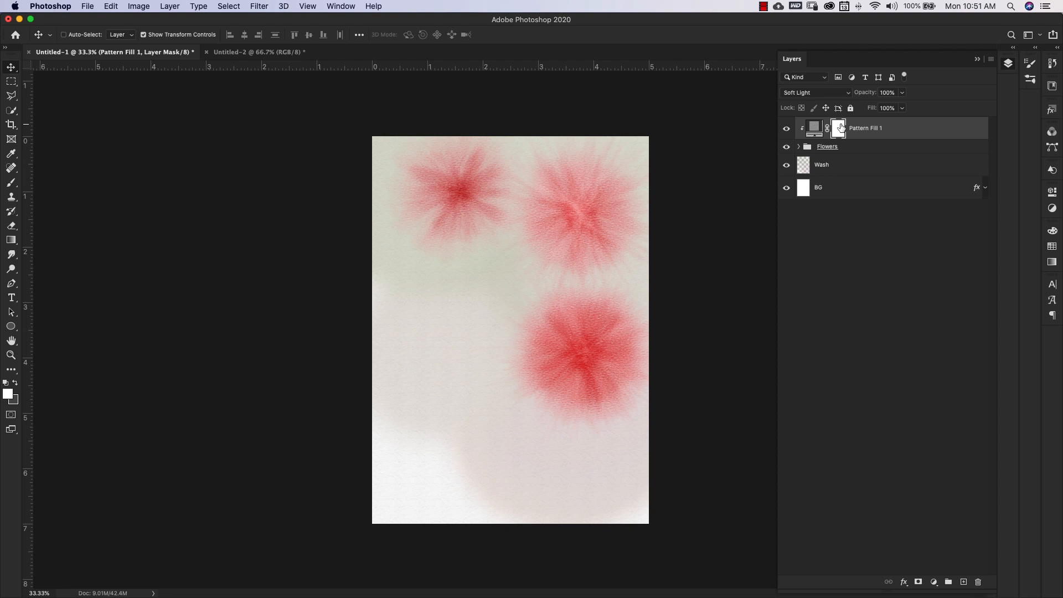
pyautogui.press('super+i')
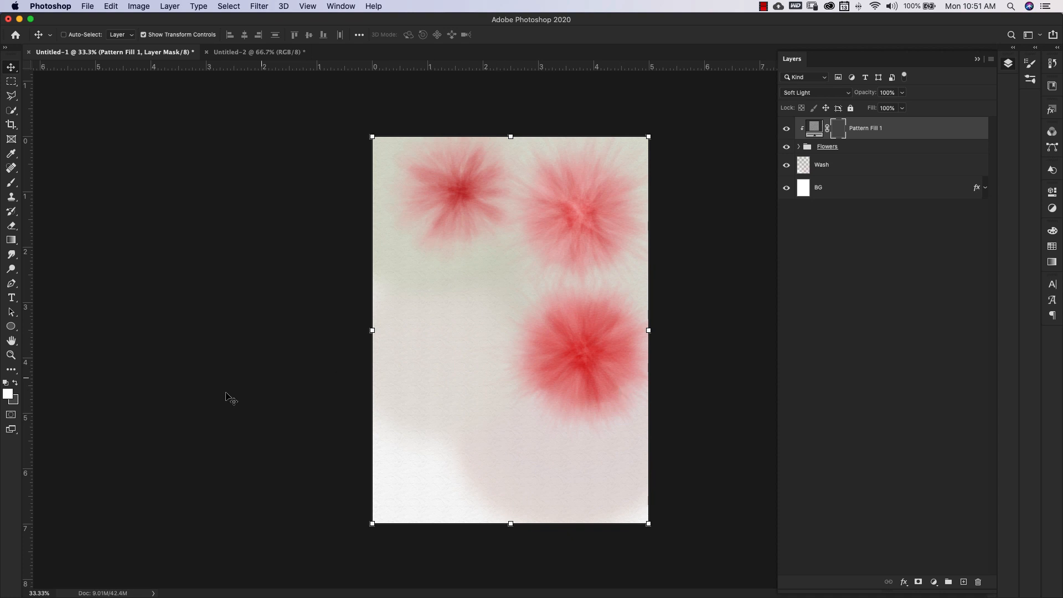
pyautogui.click(14, 401)
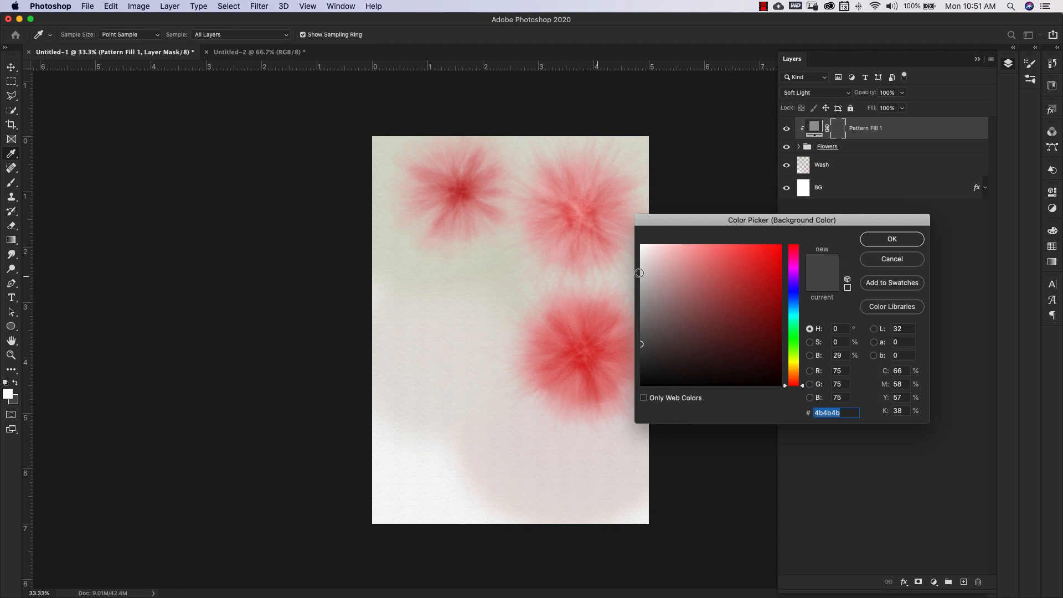
pyautogui.click(888, 260)
pyautogui.press('v')
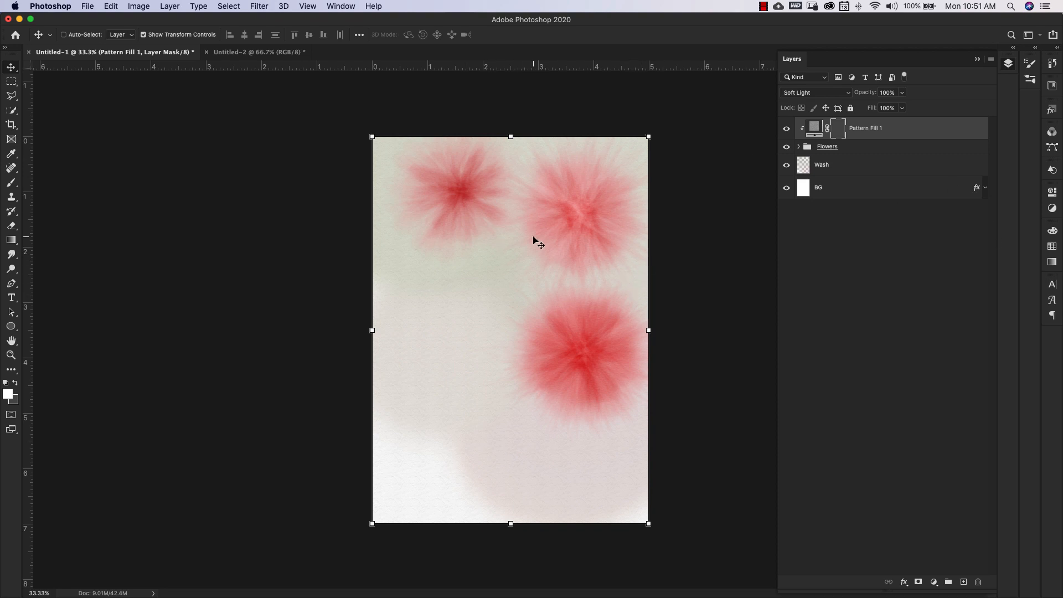
# - Create a new layer named Leaves between the Wash layer and the Flowers group
pyautogui.click(886, 188)
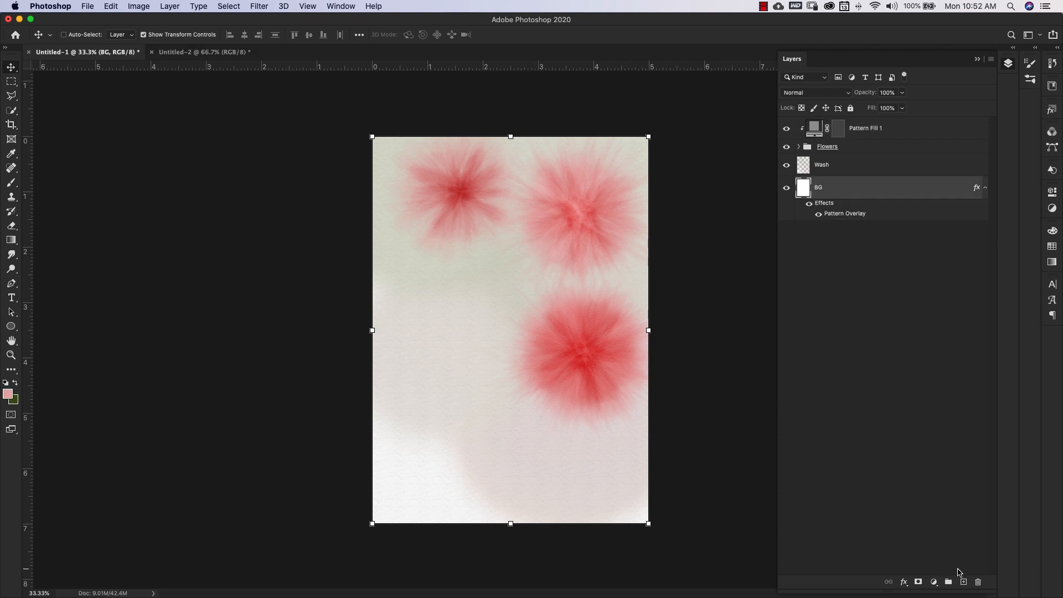
pyautogui.click(963, 582)
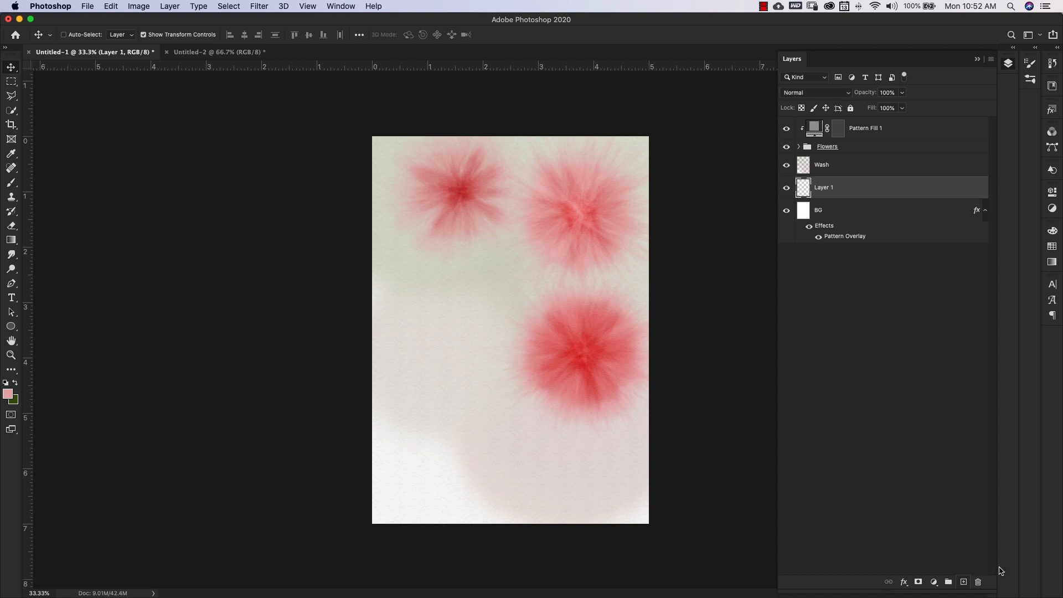
pyautogui.moveTo(861, 194); pyautogui.dragTo(824, 164)
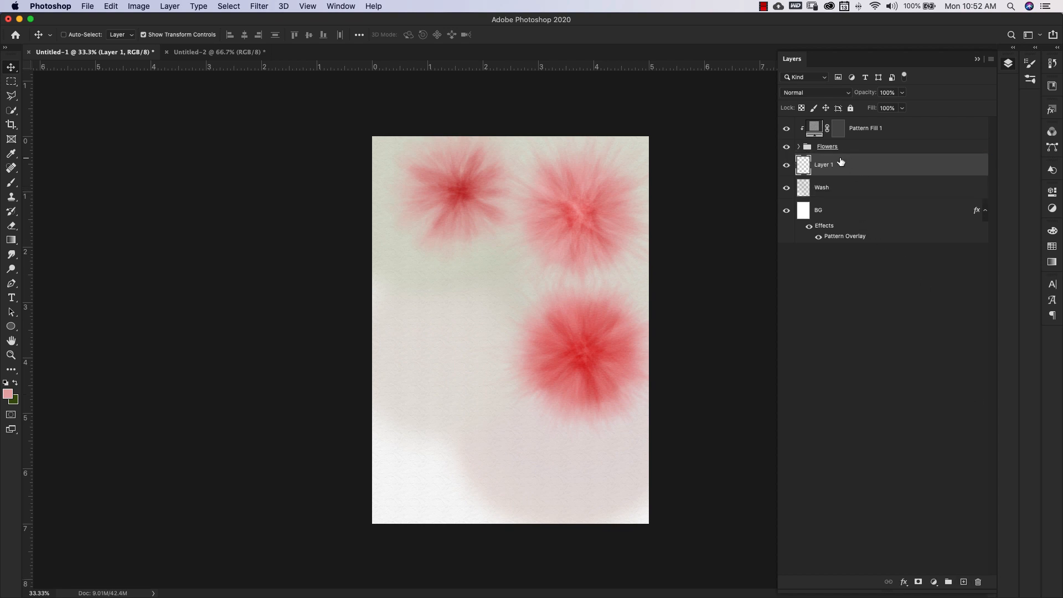
pyautogui.doubleClick(823, 164)
pyautogui.write('Leaves')
pyautogui.press('Return')
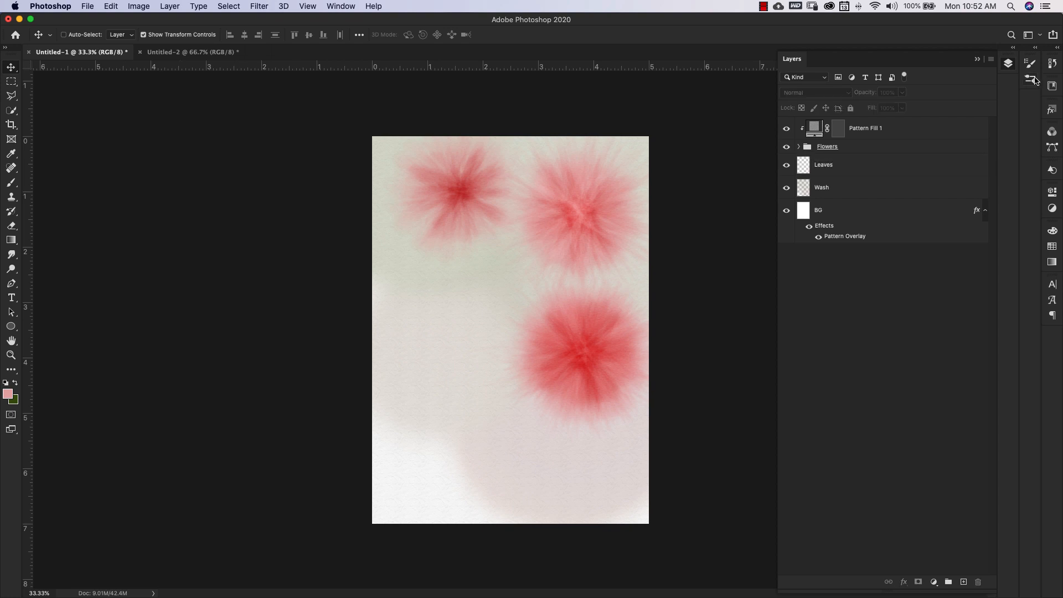
# - Choose the saved Smoother Round Bristle leaf brush, locating its base brush in the legacy Thick Heavy Brushes, and open its brush settings
pyautogui.click(1032, 80)
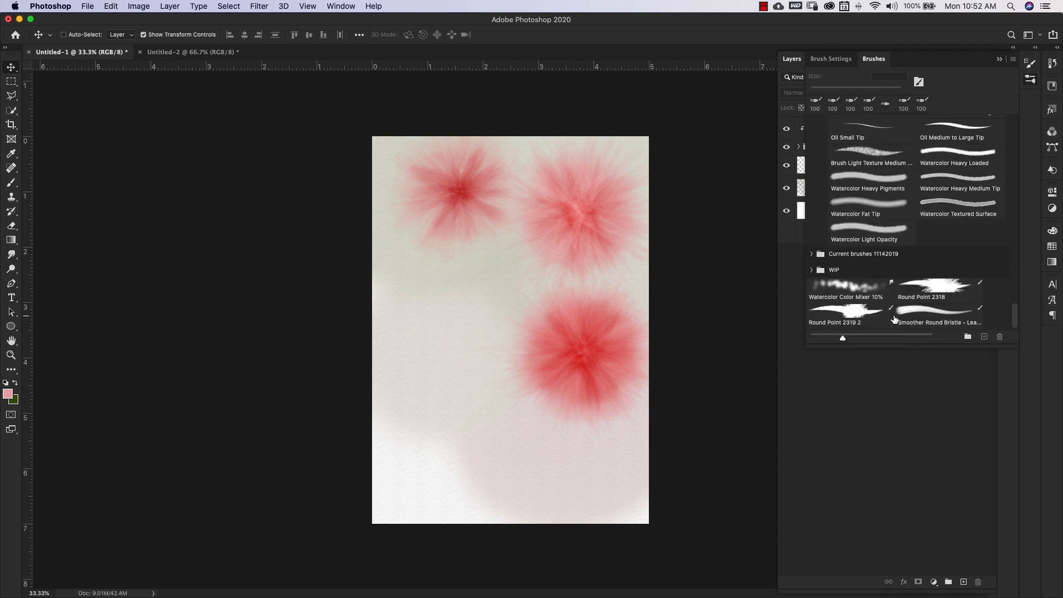
pyautogui.click(911, 316)
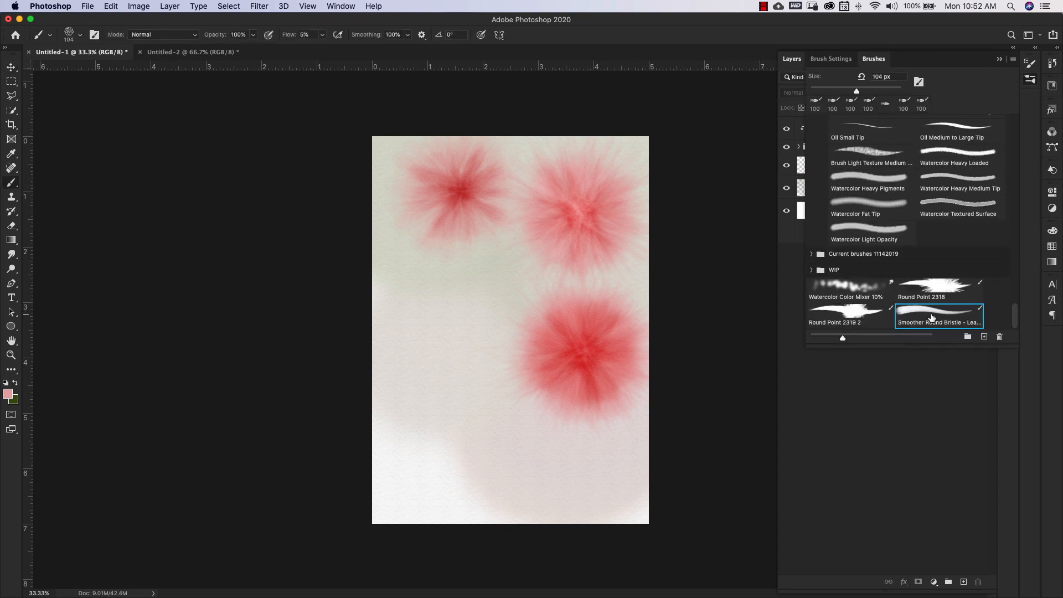
pyautogui.scroll(5, 935, 318)
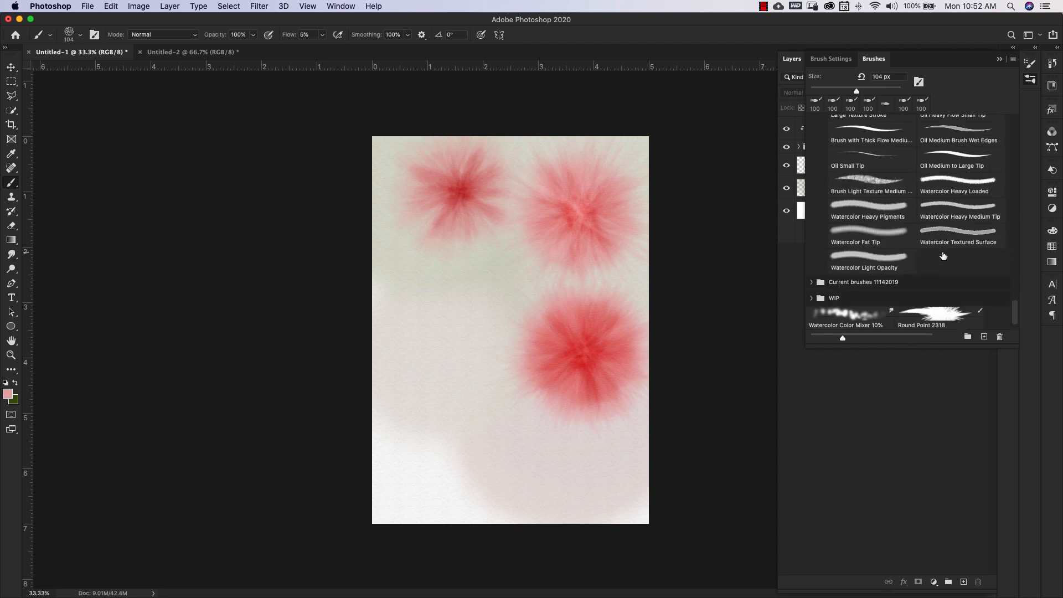
pyautogui.scroll(-5, 944, 255)
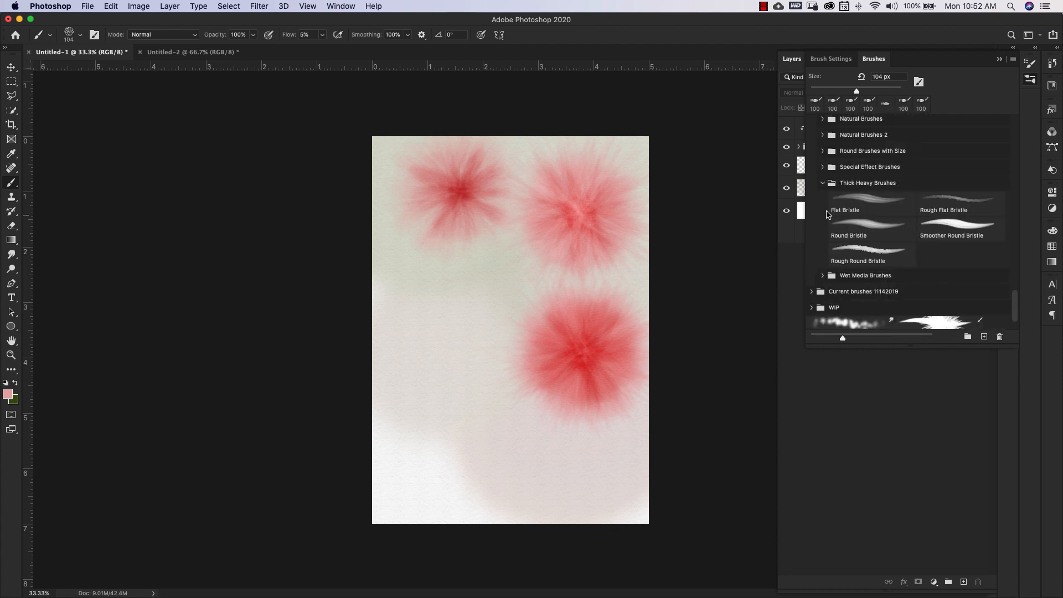
pyautogui.scroll(15, 891, 247)
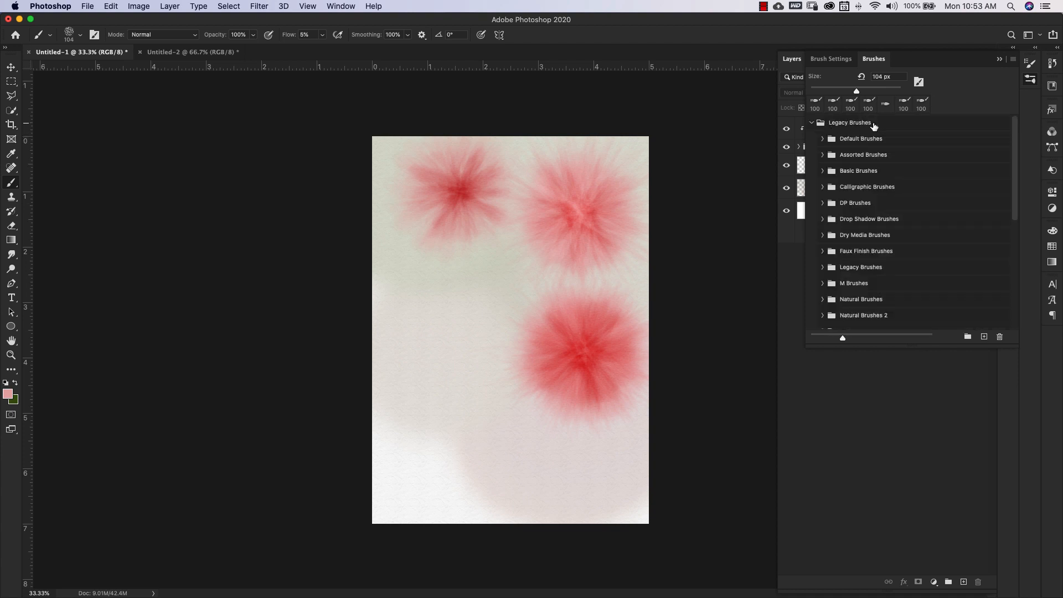
pyautogui.scroll(-5, 867, 238)
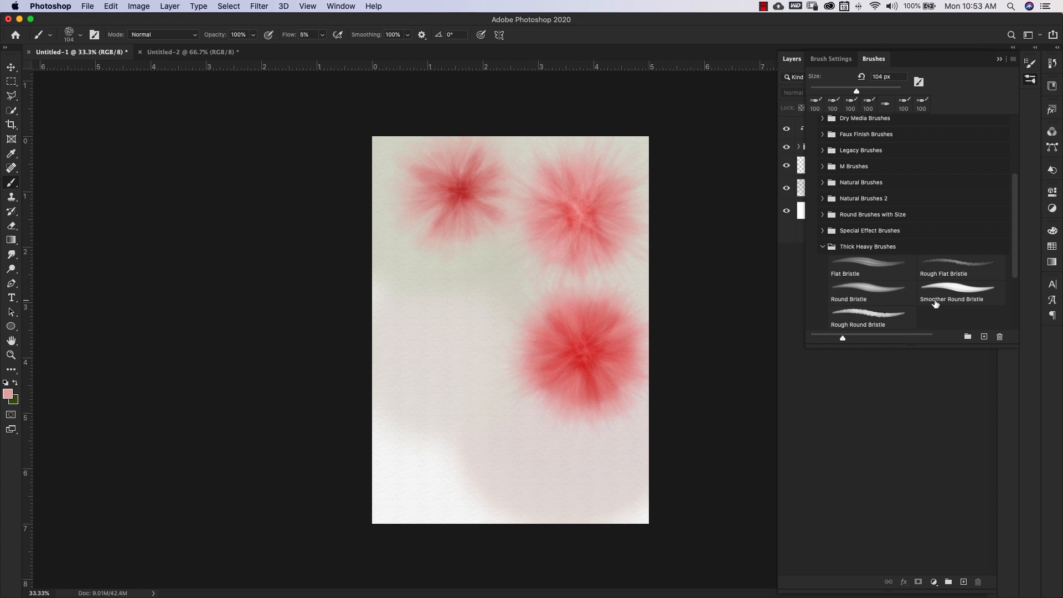
pyautogui.click(975, 299)
pyautogui.click(1028, 65)
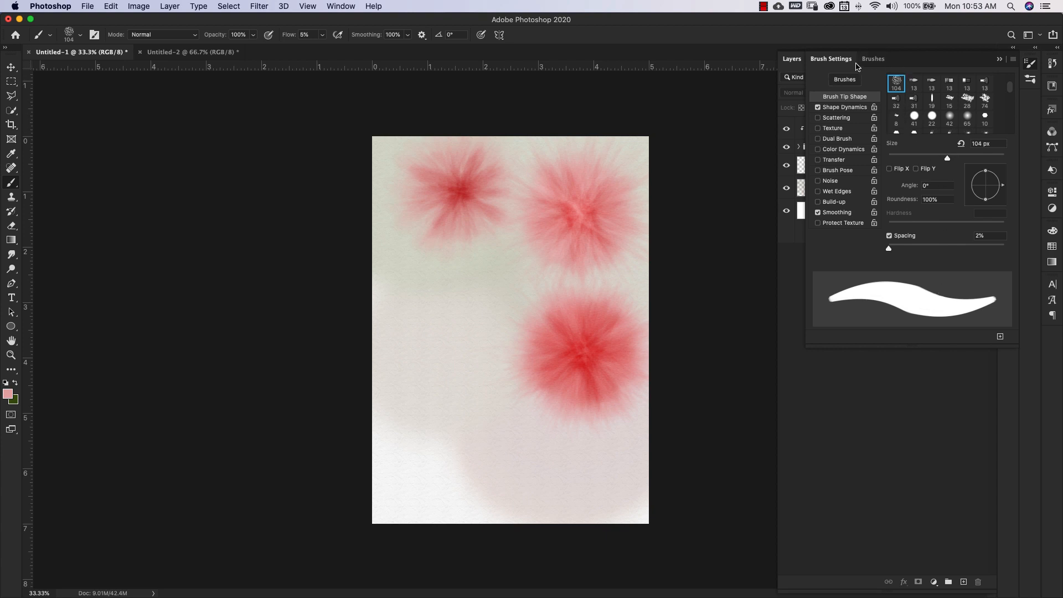
# - Select the saved Smoother Round Bristle leaf brush instead of the base Smoother Round Bristle and display its Shape Dynamics settings
pyautogui.click(873, 59)
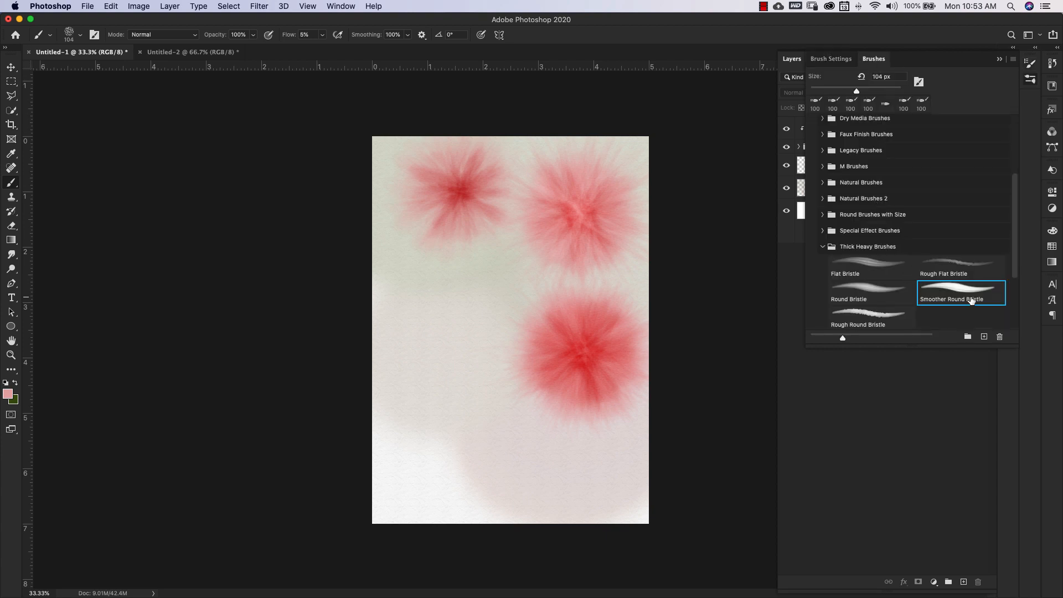
pyautogui.scroll(-3, 956, 297)
pyautogui.click(940, 319)
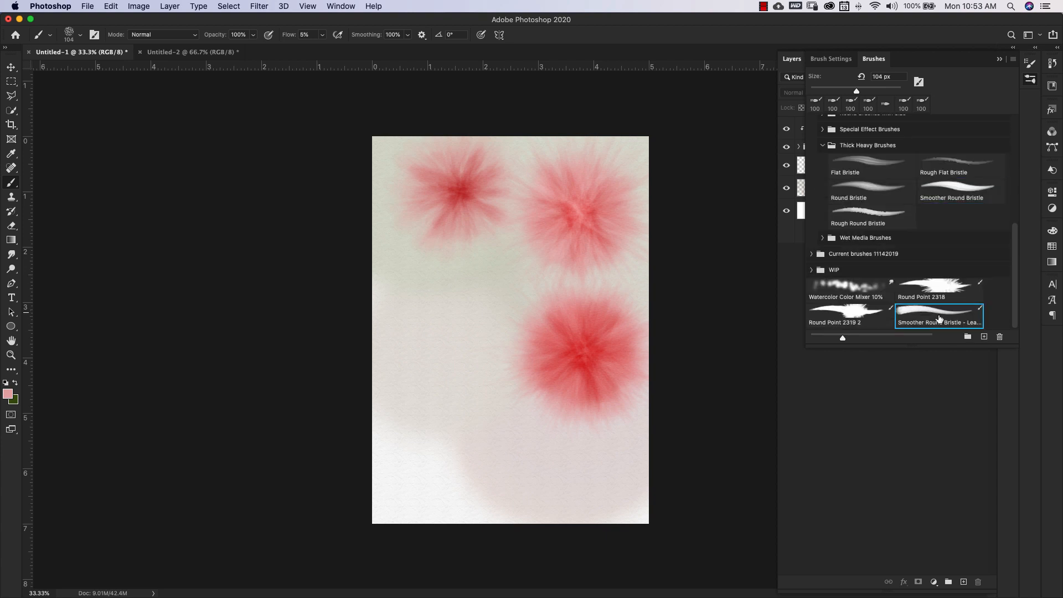
pyautogui.click(826, 60)
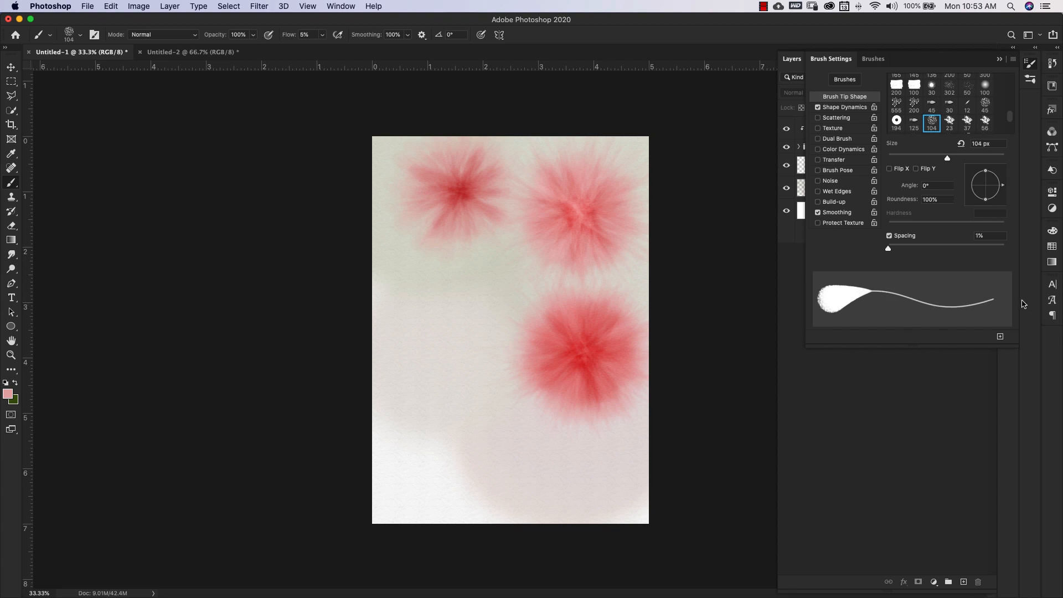
pyautogui.click(852, 109)
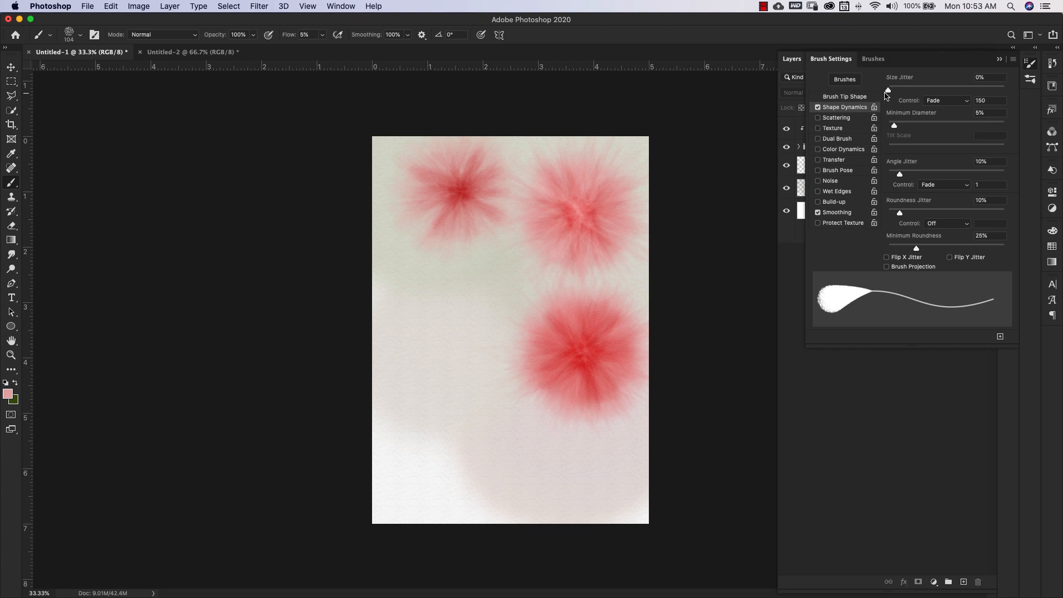
# - Try size fade values of 50 and 300 for the leaf brush and set the fade back to 150
pyautogui.click(999, 102)
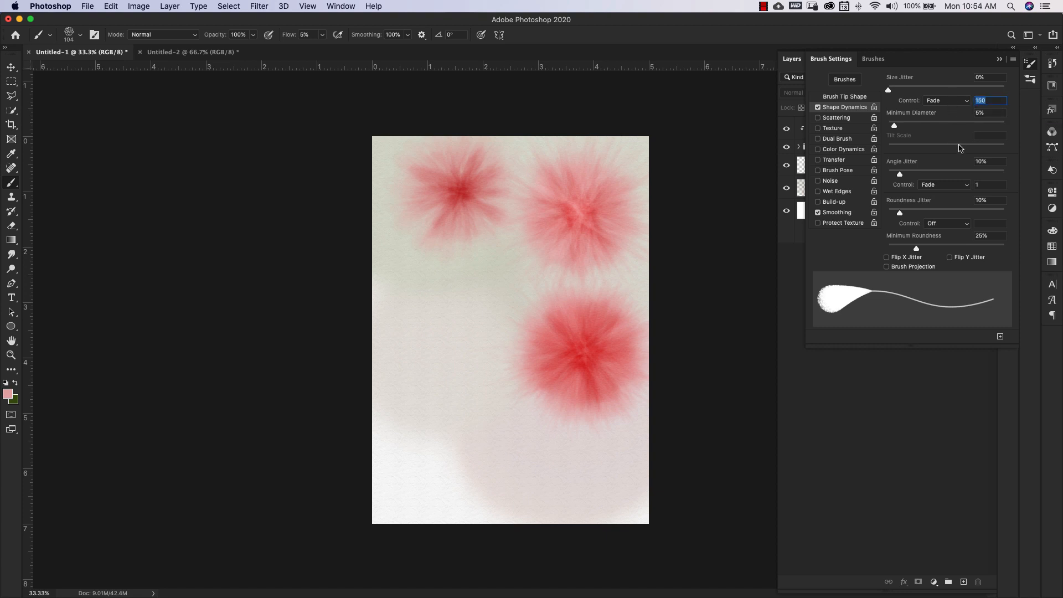
pyautogui.write('50')
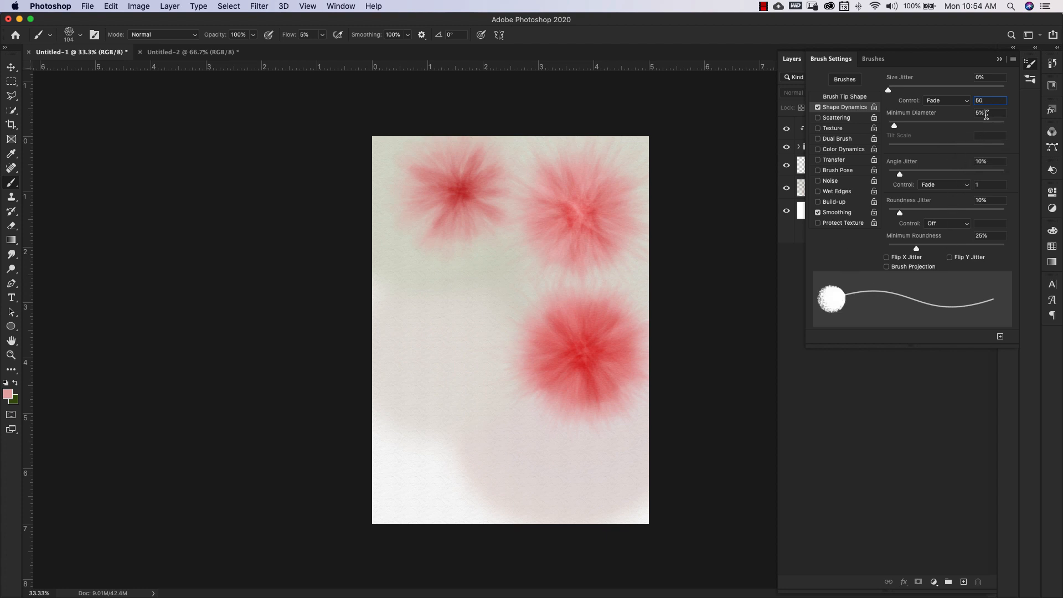
pyautogui.press('Return')
pyautogui.write('300')
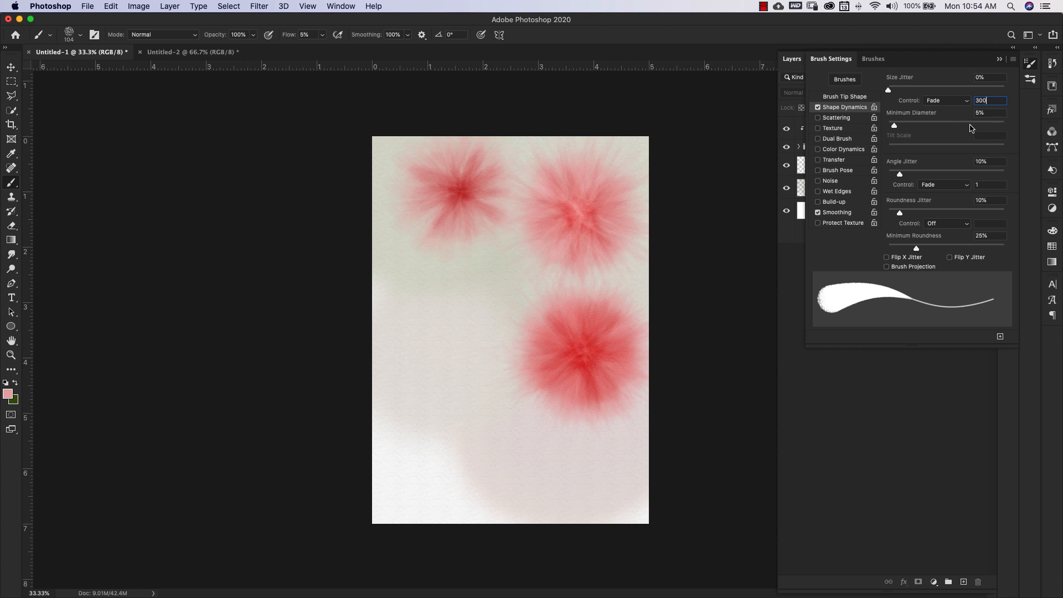
pyautogui.press('Return')
pyautogui.write('150')
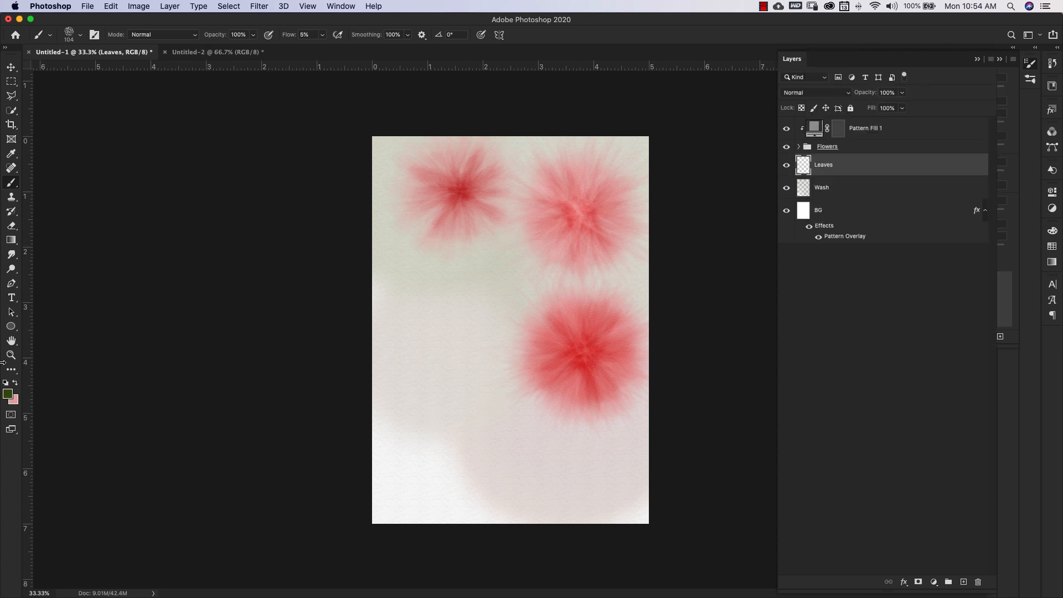
# - Make dark green 385005 the foreground color for painting the leaves
pyautogui.click(7, 394)
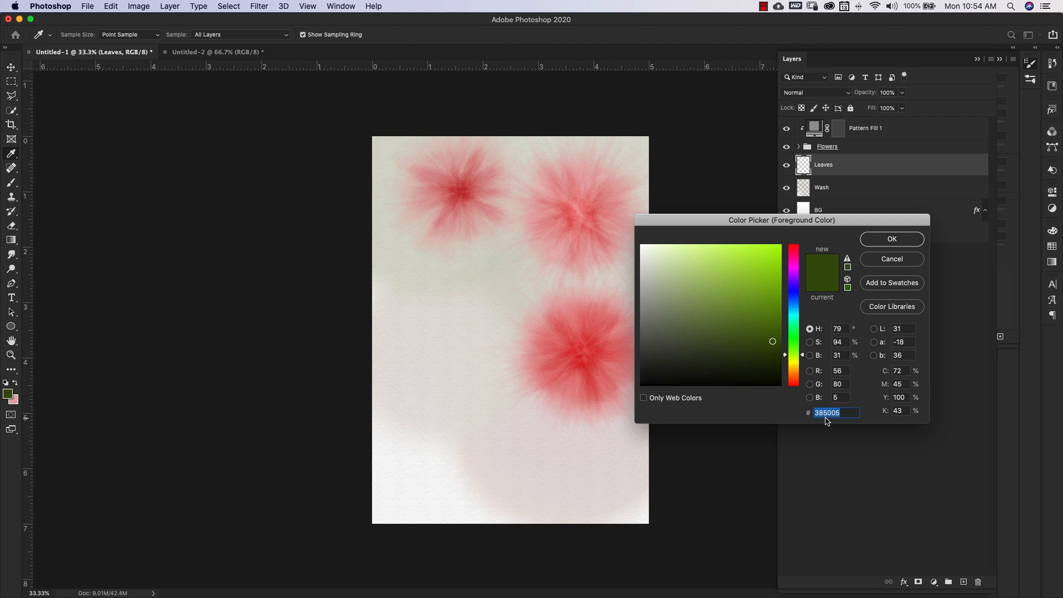
pyautogui.click(891, 240)
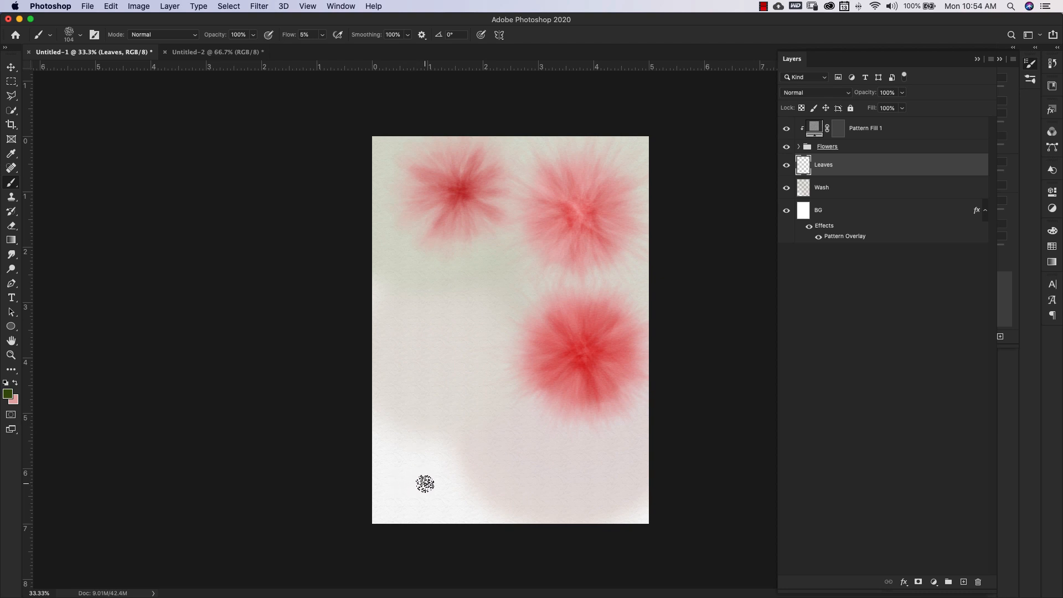
# - Try two single leaf strokes in the lower-left area of the painting, undoing each one
pyautogui.moveTo(405, 463)
pyautogui.mouseDown()
pyautogui.moveTo(410, 476)
pyautogui.moveTo(420, 456)
pyautogui.mouseUp()
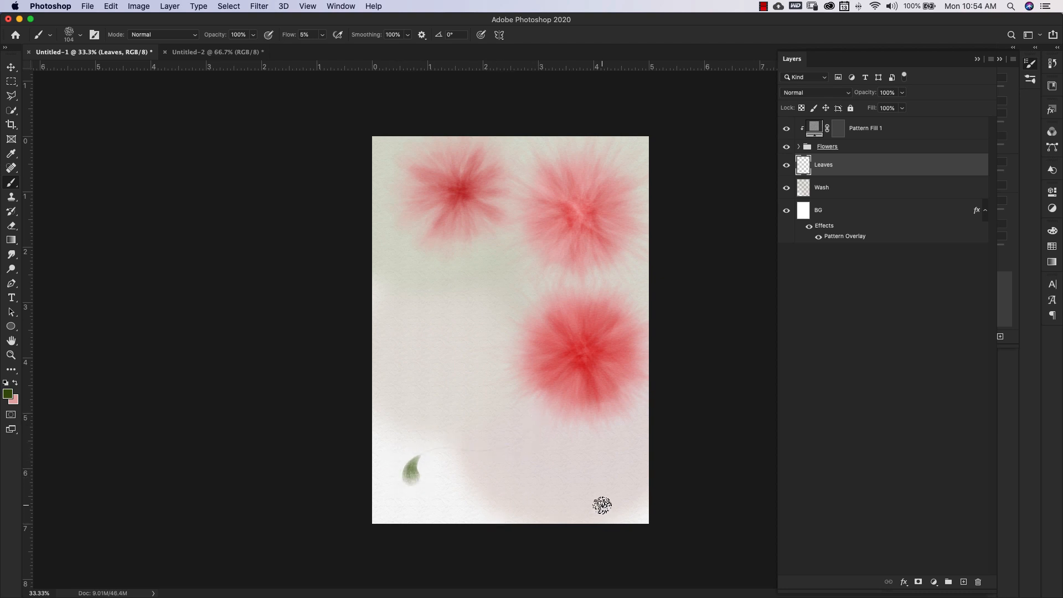
pyautogui.press('super+z')
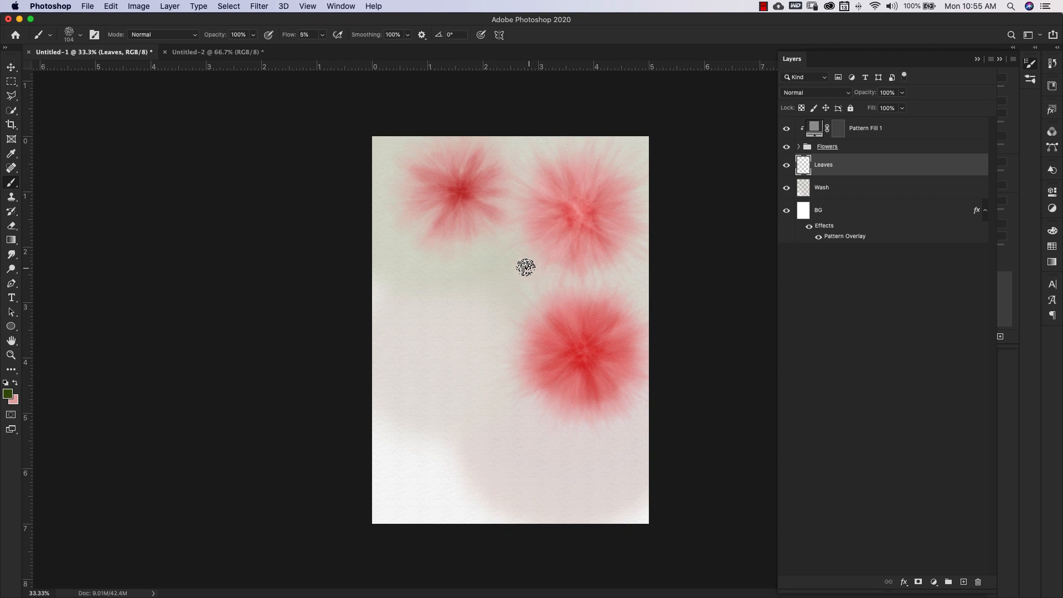
pyautogui.moveTo(463, 486); pyautogui.dragTo(465, 459)
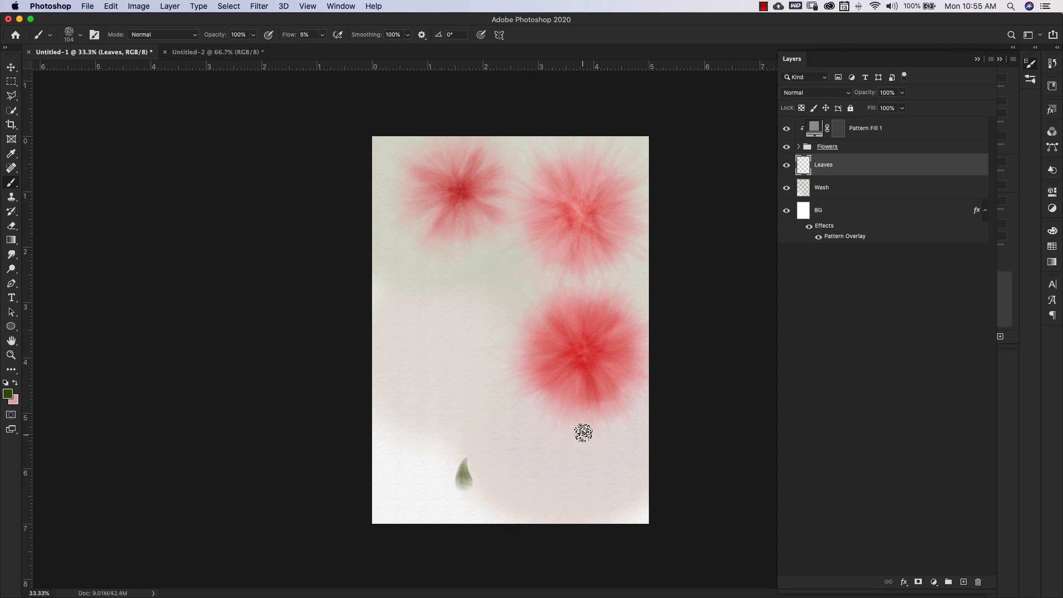
pyautogui.press('super+z')
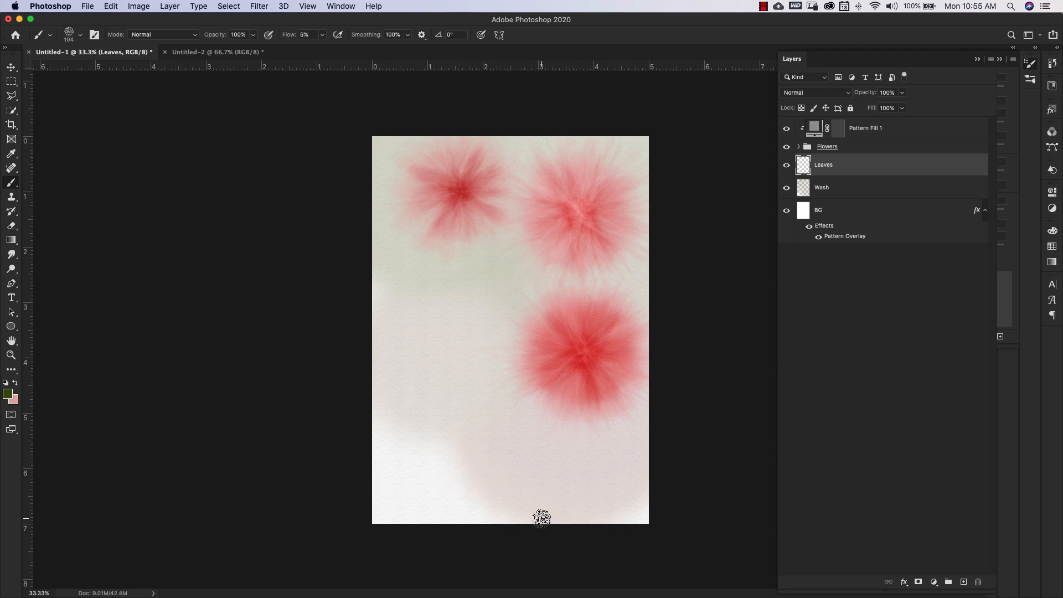
# - Paint eight short, curved green leaves on the Leaves layer, scattered below and beside the flowers
pyautogui.moveTo(480, 444); pyautogui.dragTo(472, 430)
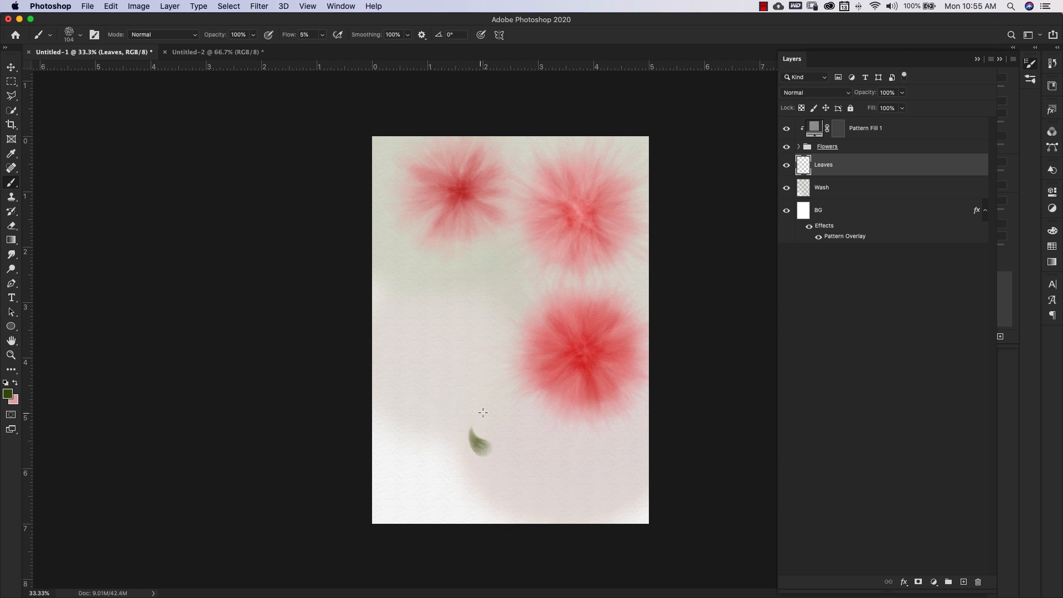
pyautogui.moveTo(567, 484); pyautogui.dragTo(593, 476)
pyautogui.moveTo(456, 334)
pyautogui.mouseDown()
pyautogui.moveTo(521, 284)
pyautogui.moveTo(496, 277)
pyautogui.mouseUp()
pyautogui.moveTo(392, 295)
pyautogui.mouseDown()
pyautogui.moveTo(442, 243)
pyautogui.moveTo(376, 247)
pyautogui.moveTo(443, 273)
pyautogui.mouseUp()
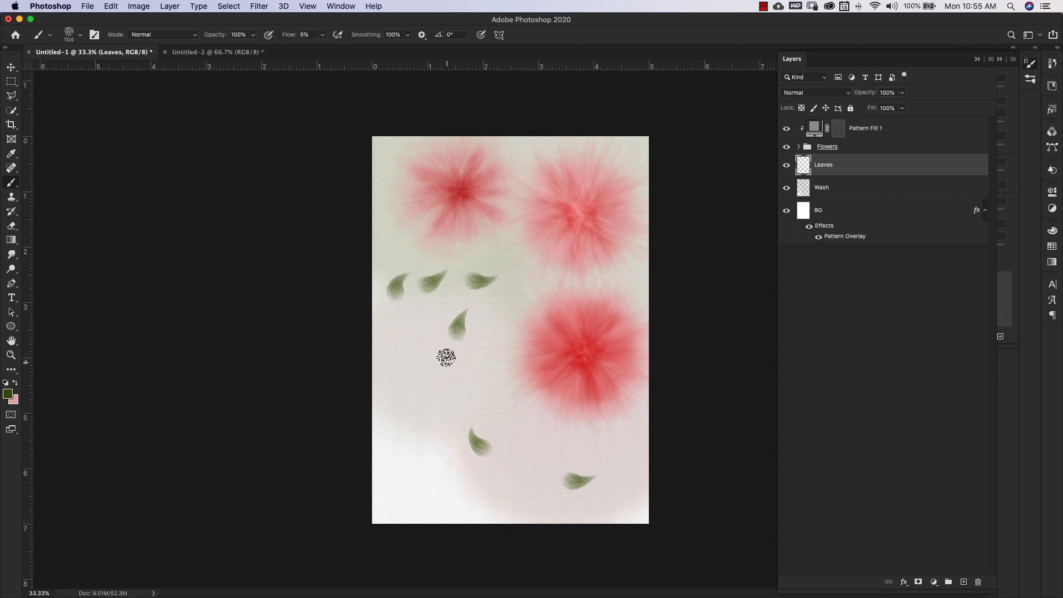
pyautogui.moveTo(437, 377); pyautogui.dragTo(464, 370)
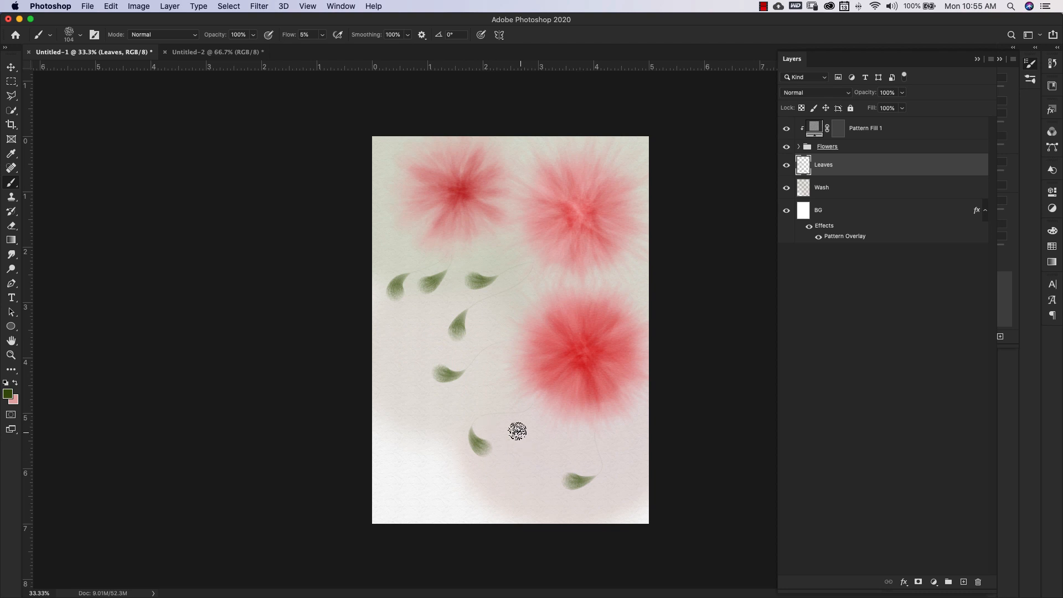
pyautogui.moveTo(504, 434); pyautogui.dragTo(530, 428)
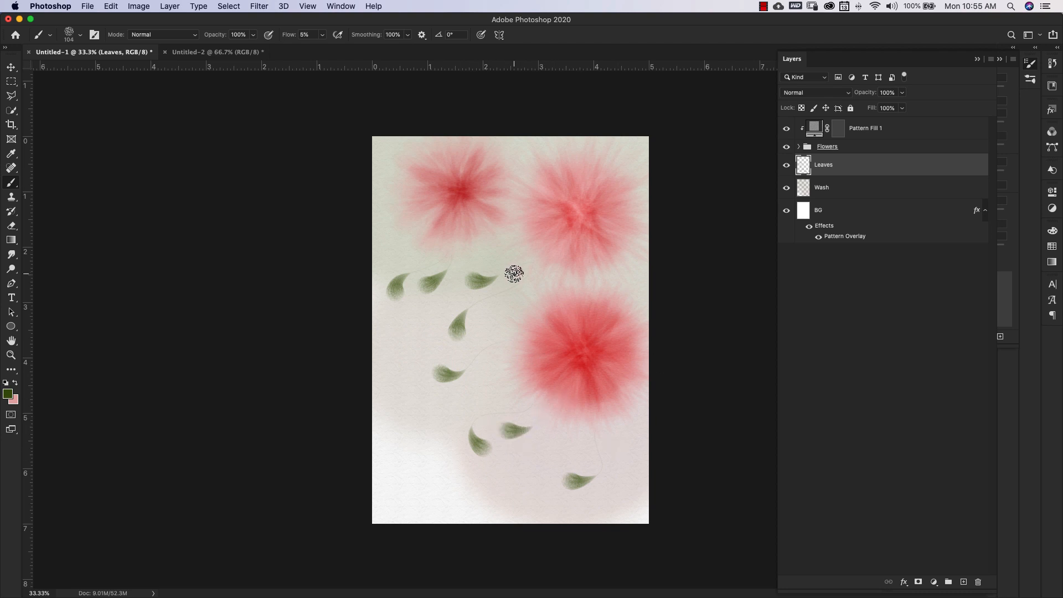
# - Set the leaf brush's size fade to 250 and paint two longer leaves in the lower part of the painting
pyautogui.click(1029, 64)
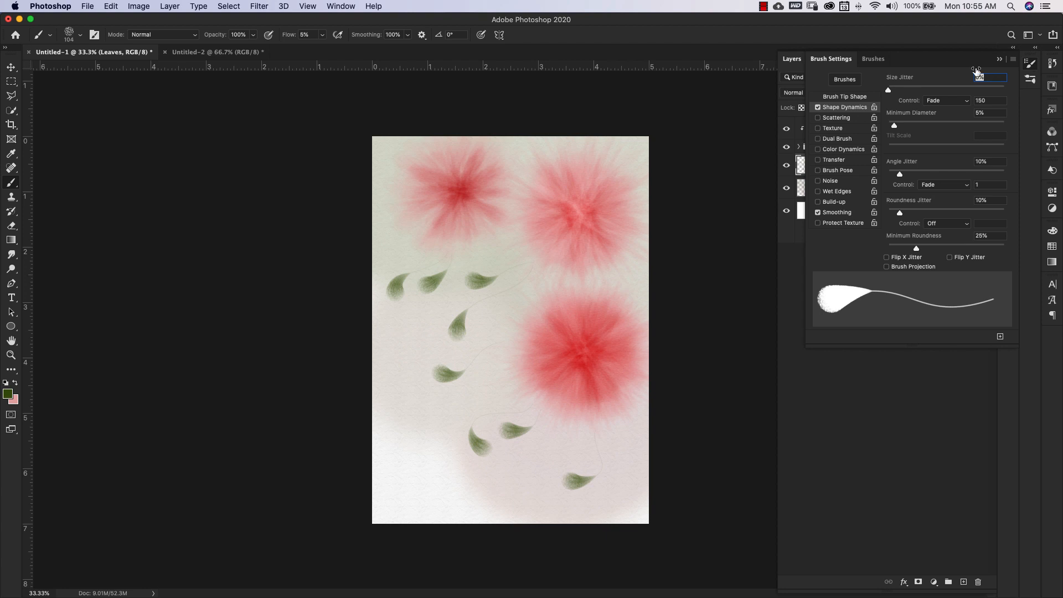
pyautogui.click(991, 102)
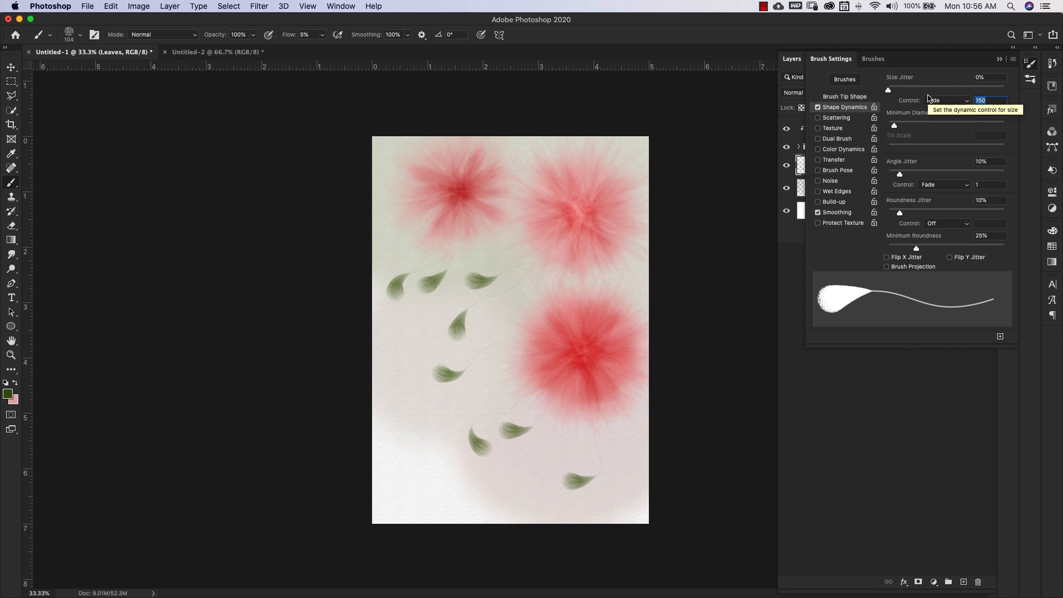
pyautogui.write('250')
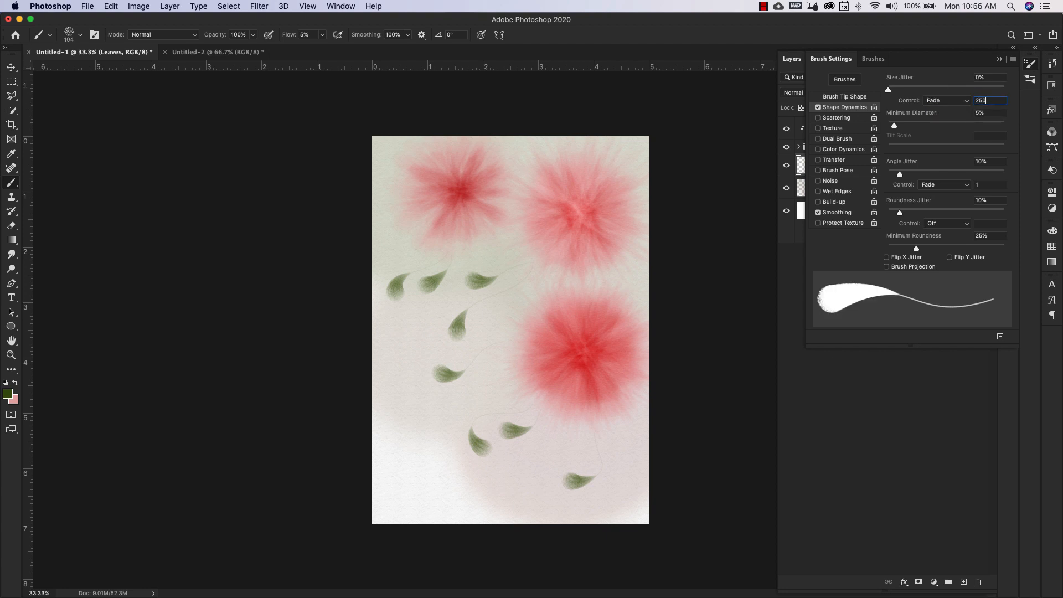
pyautogui.moveTo(419, 443); pyautogui.dragTo(443, 414)
pyautogui.moveTo(506, 483); pyautogui.dragTo(545, 461)
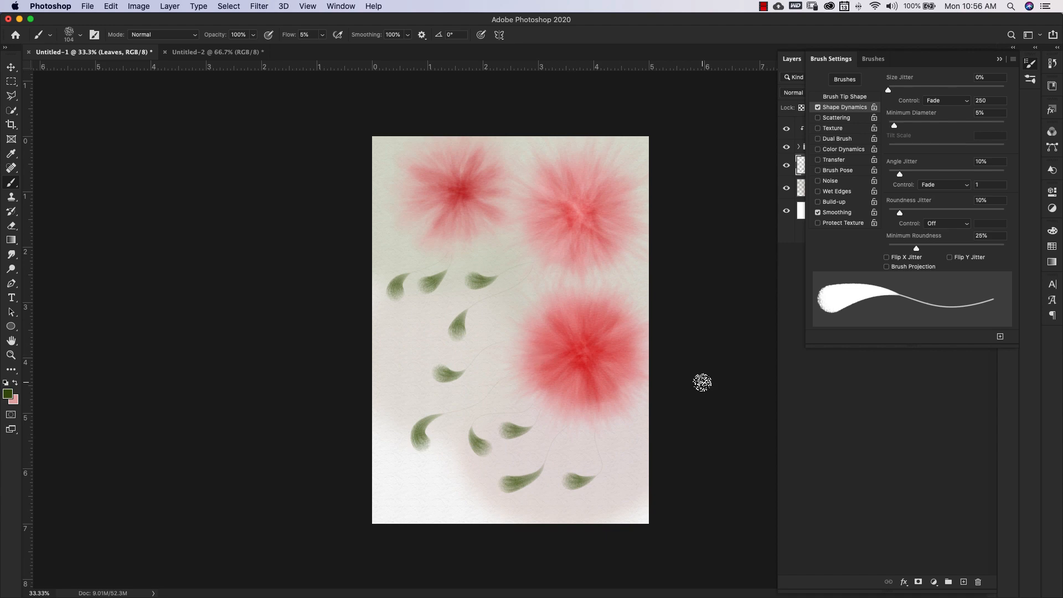
pyautogui.click(999, 59)
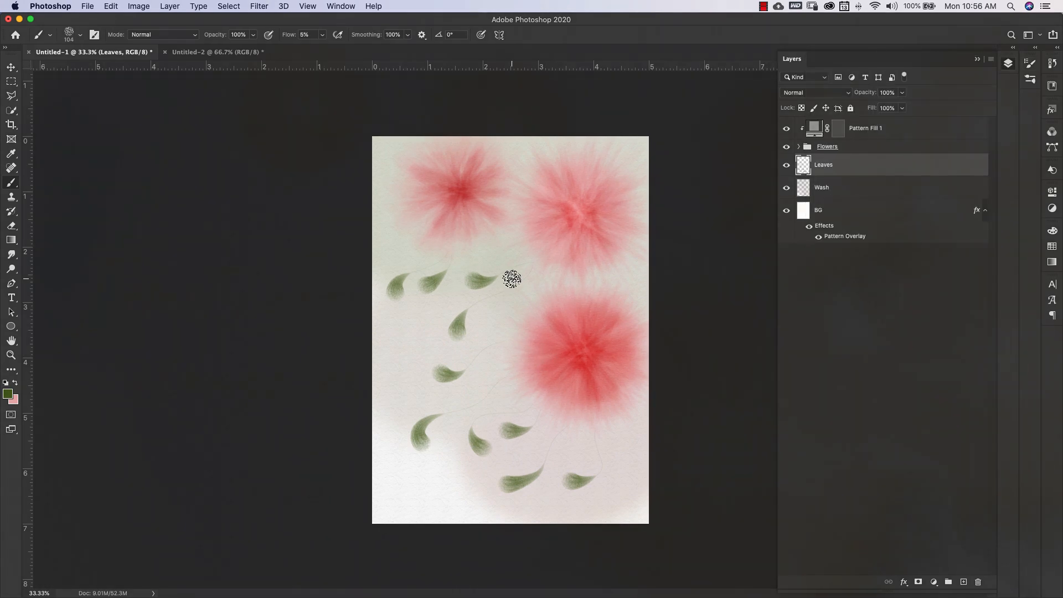